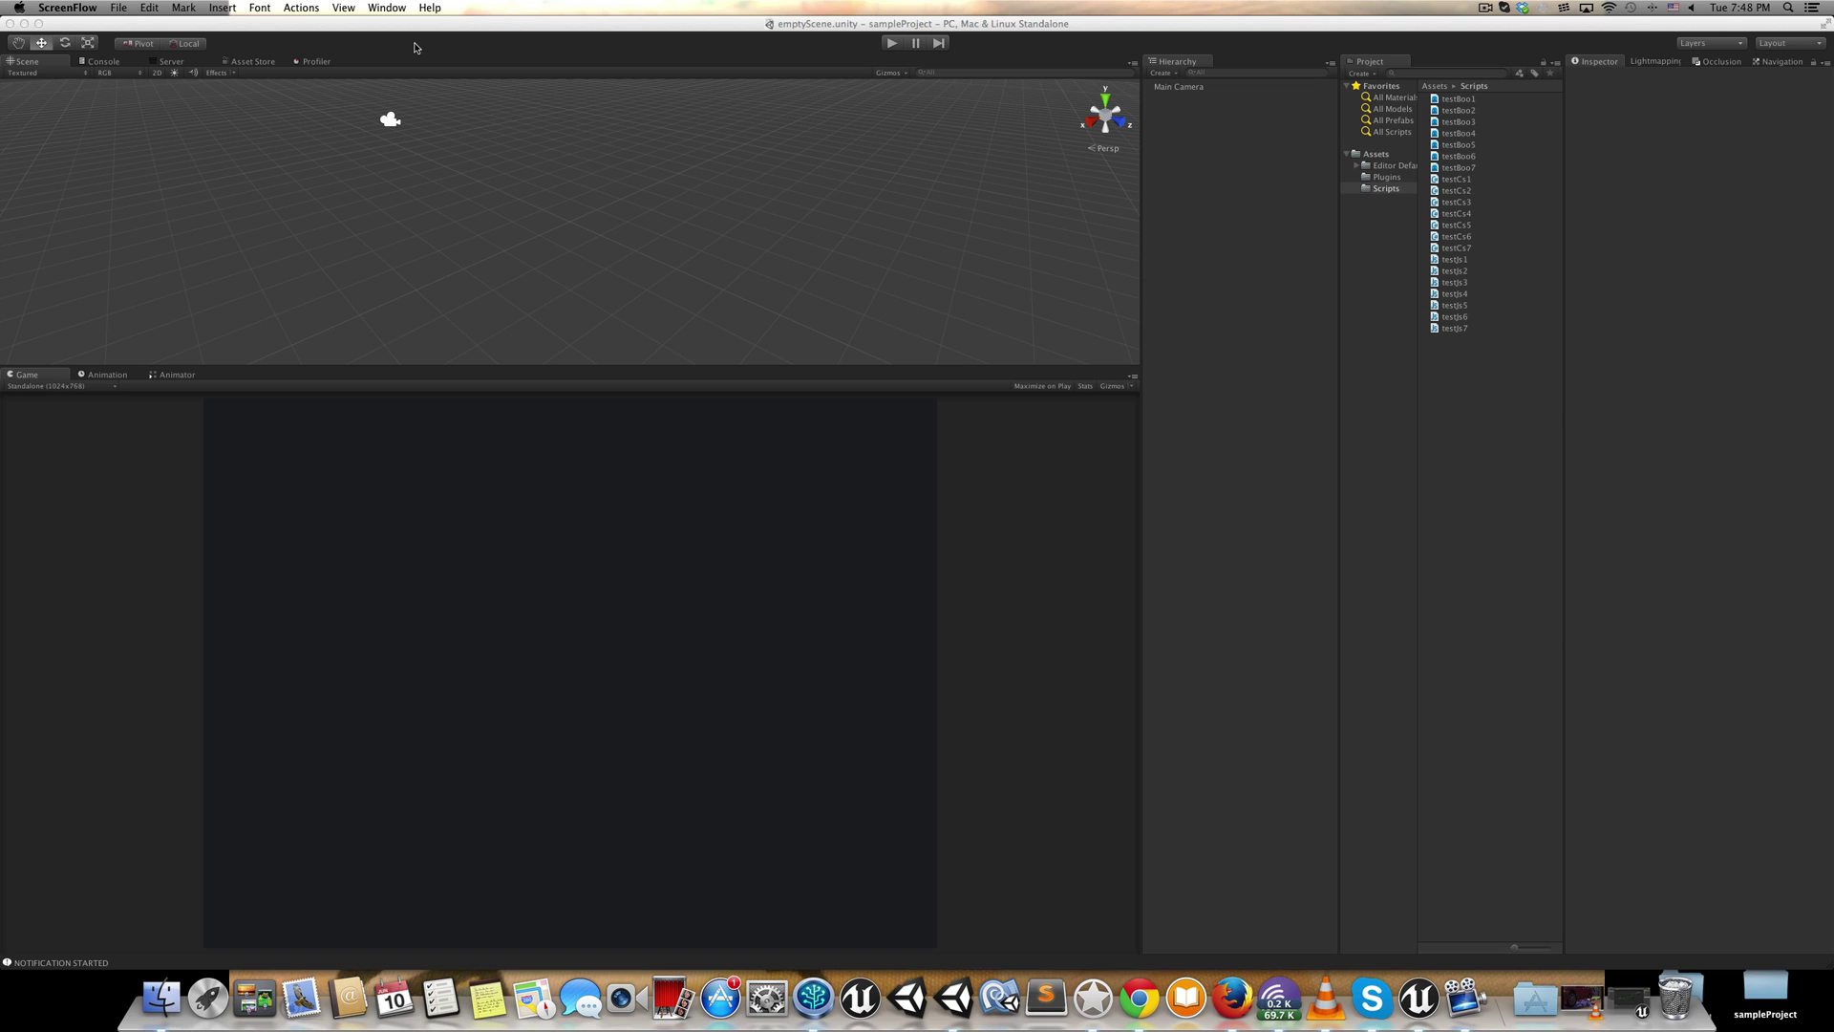
- Open the Debug Broom tool from Unity's Window menu and drag its floating window into place
click(394, 11)
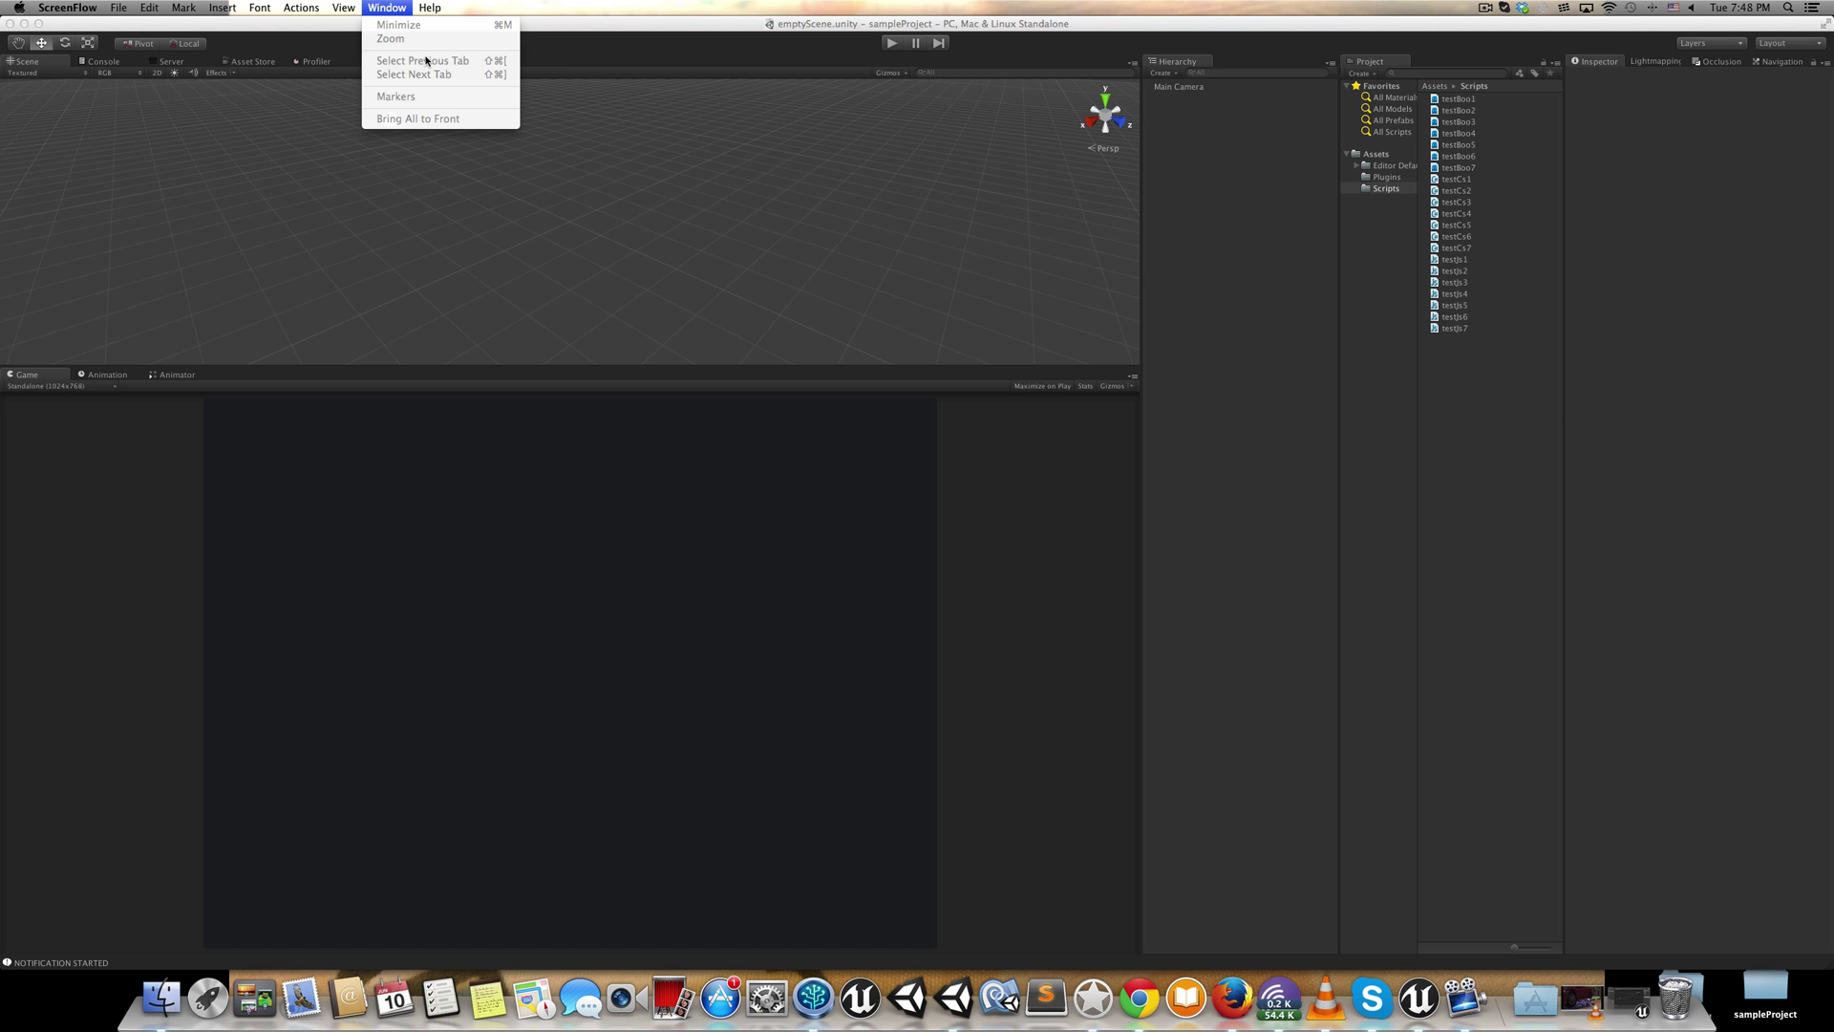
click(709, 74)
click(344, 8)
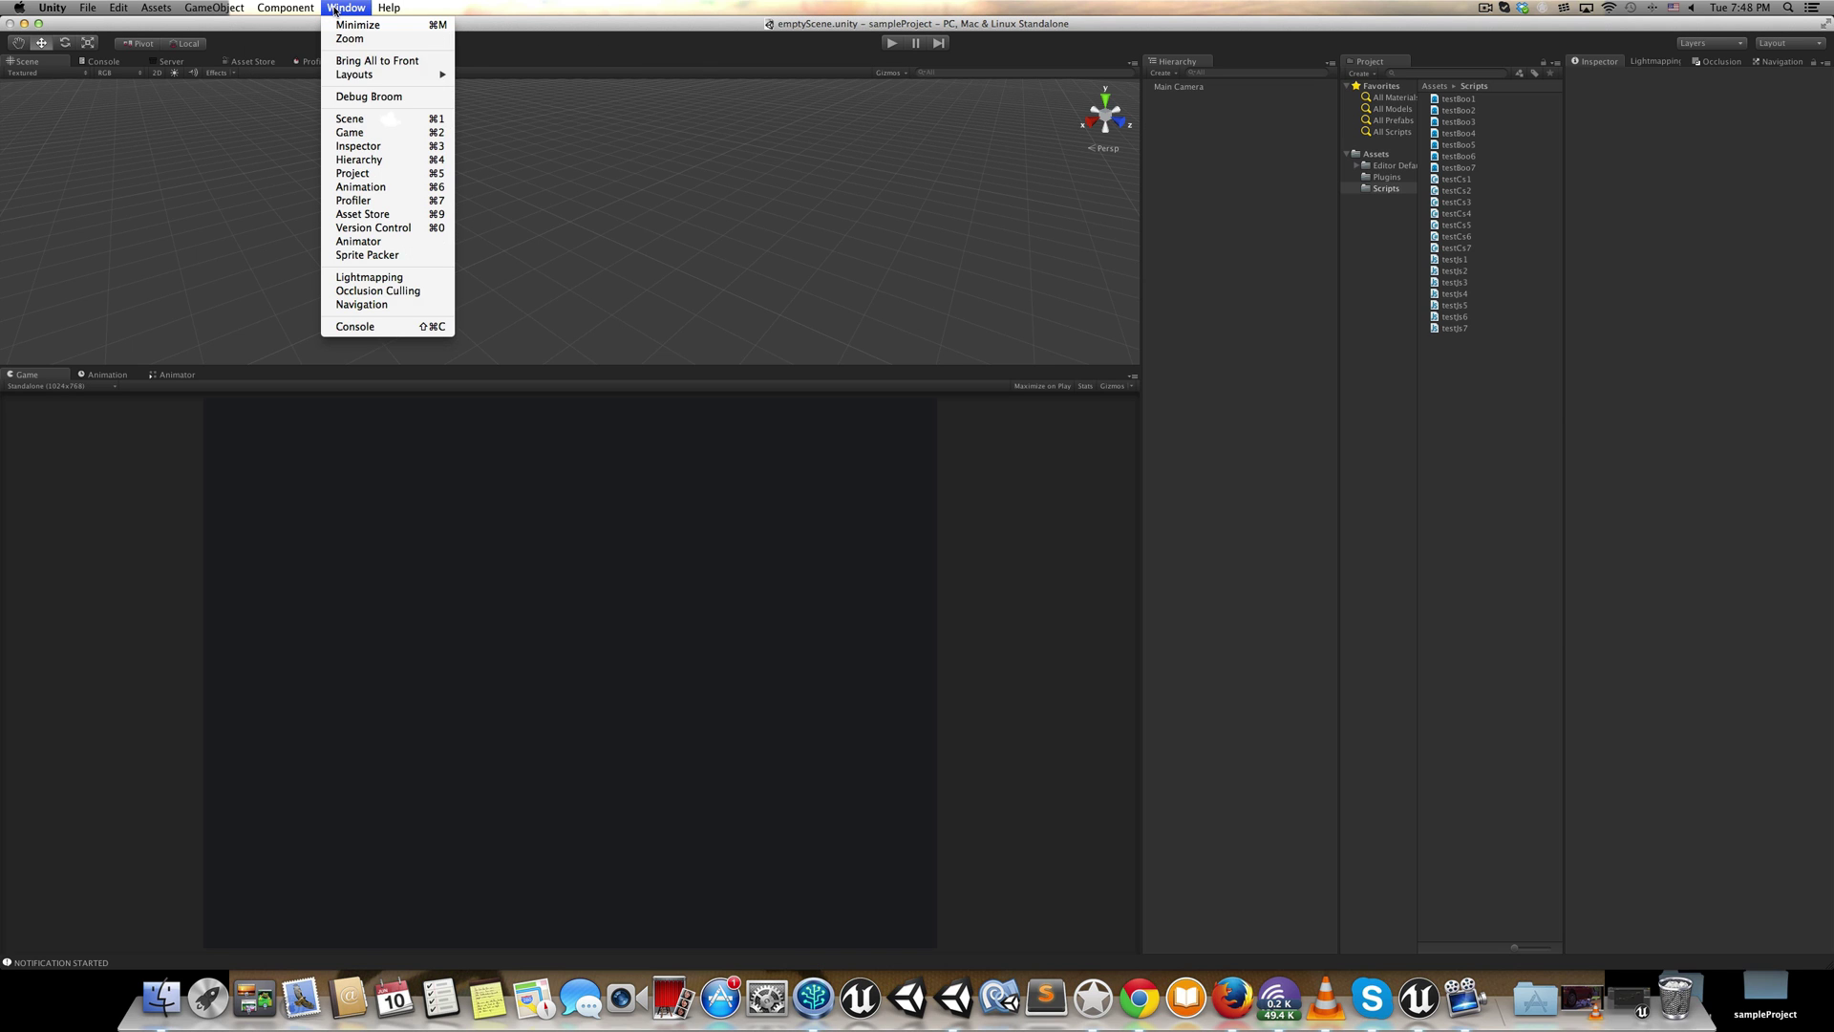
click(377, 93)
drag(517, 277, 979, 491)
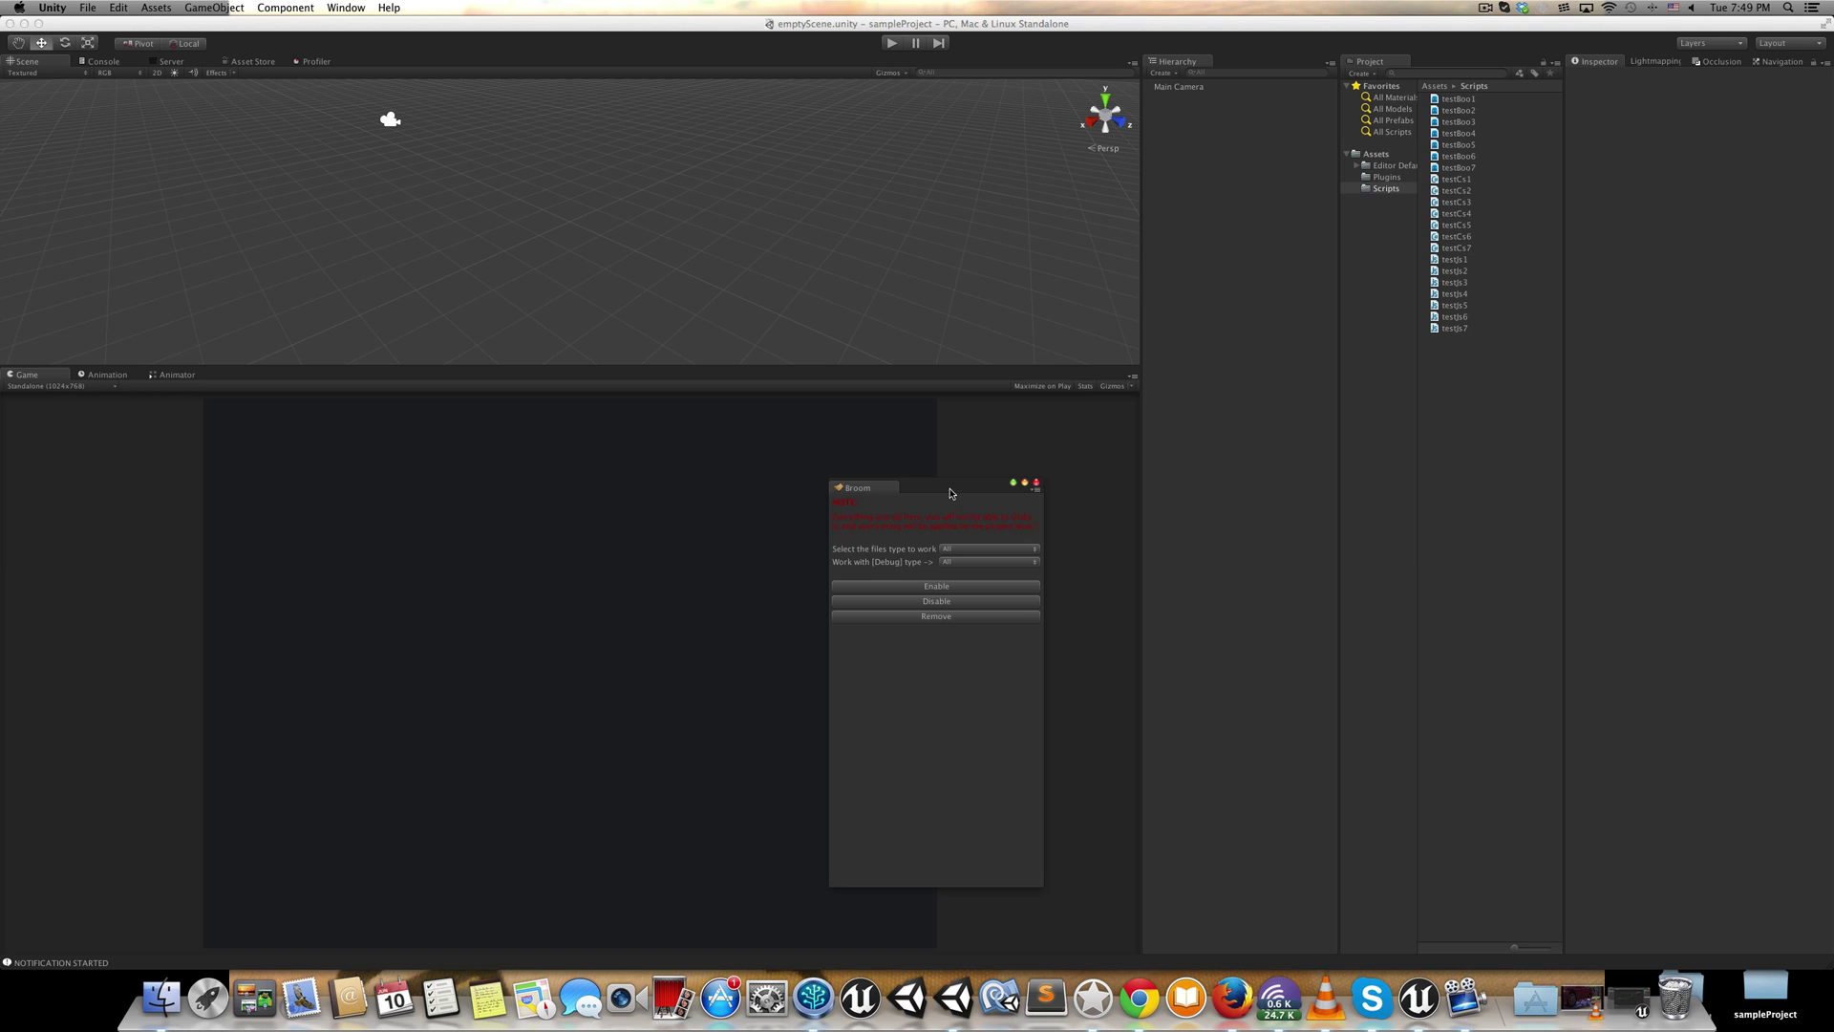
- Read the Debug calls in the testBoo3, testCs1 and testJs4 scripts in the Inspector
drag(951, 493, 976, 496)
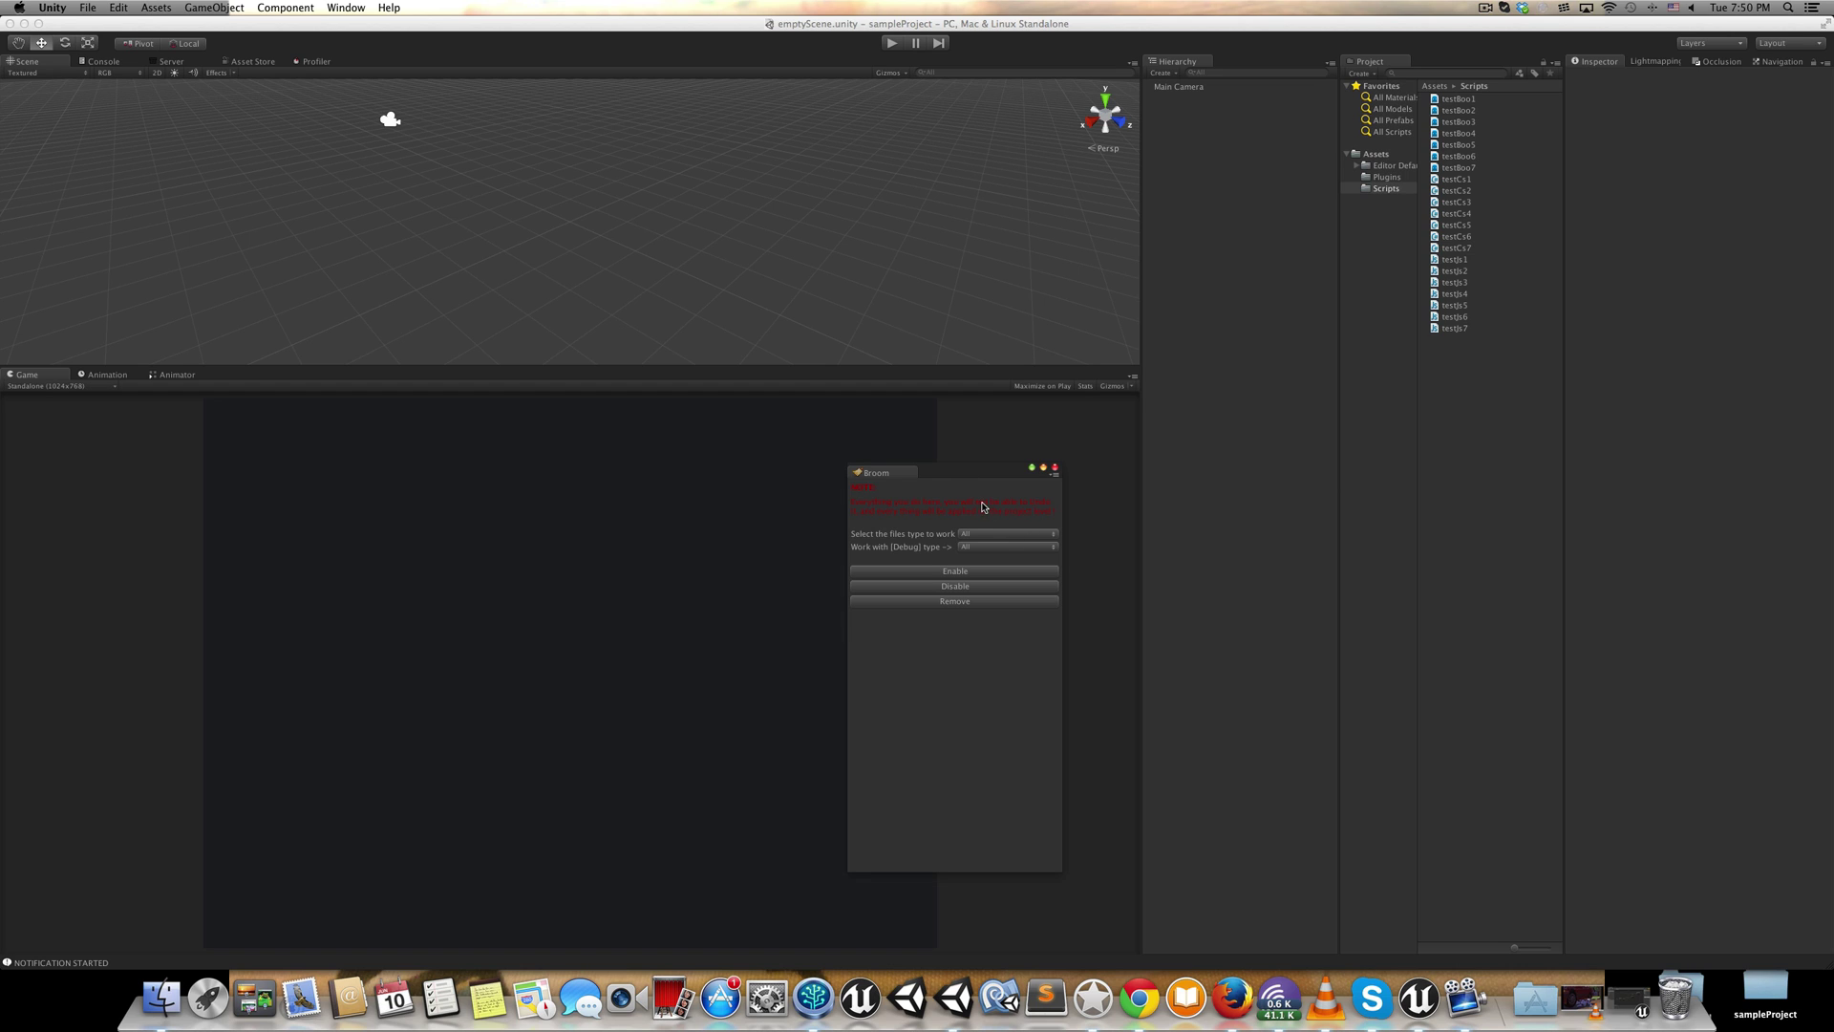
click(1467, 121)
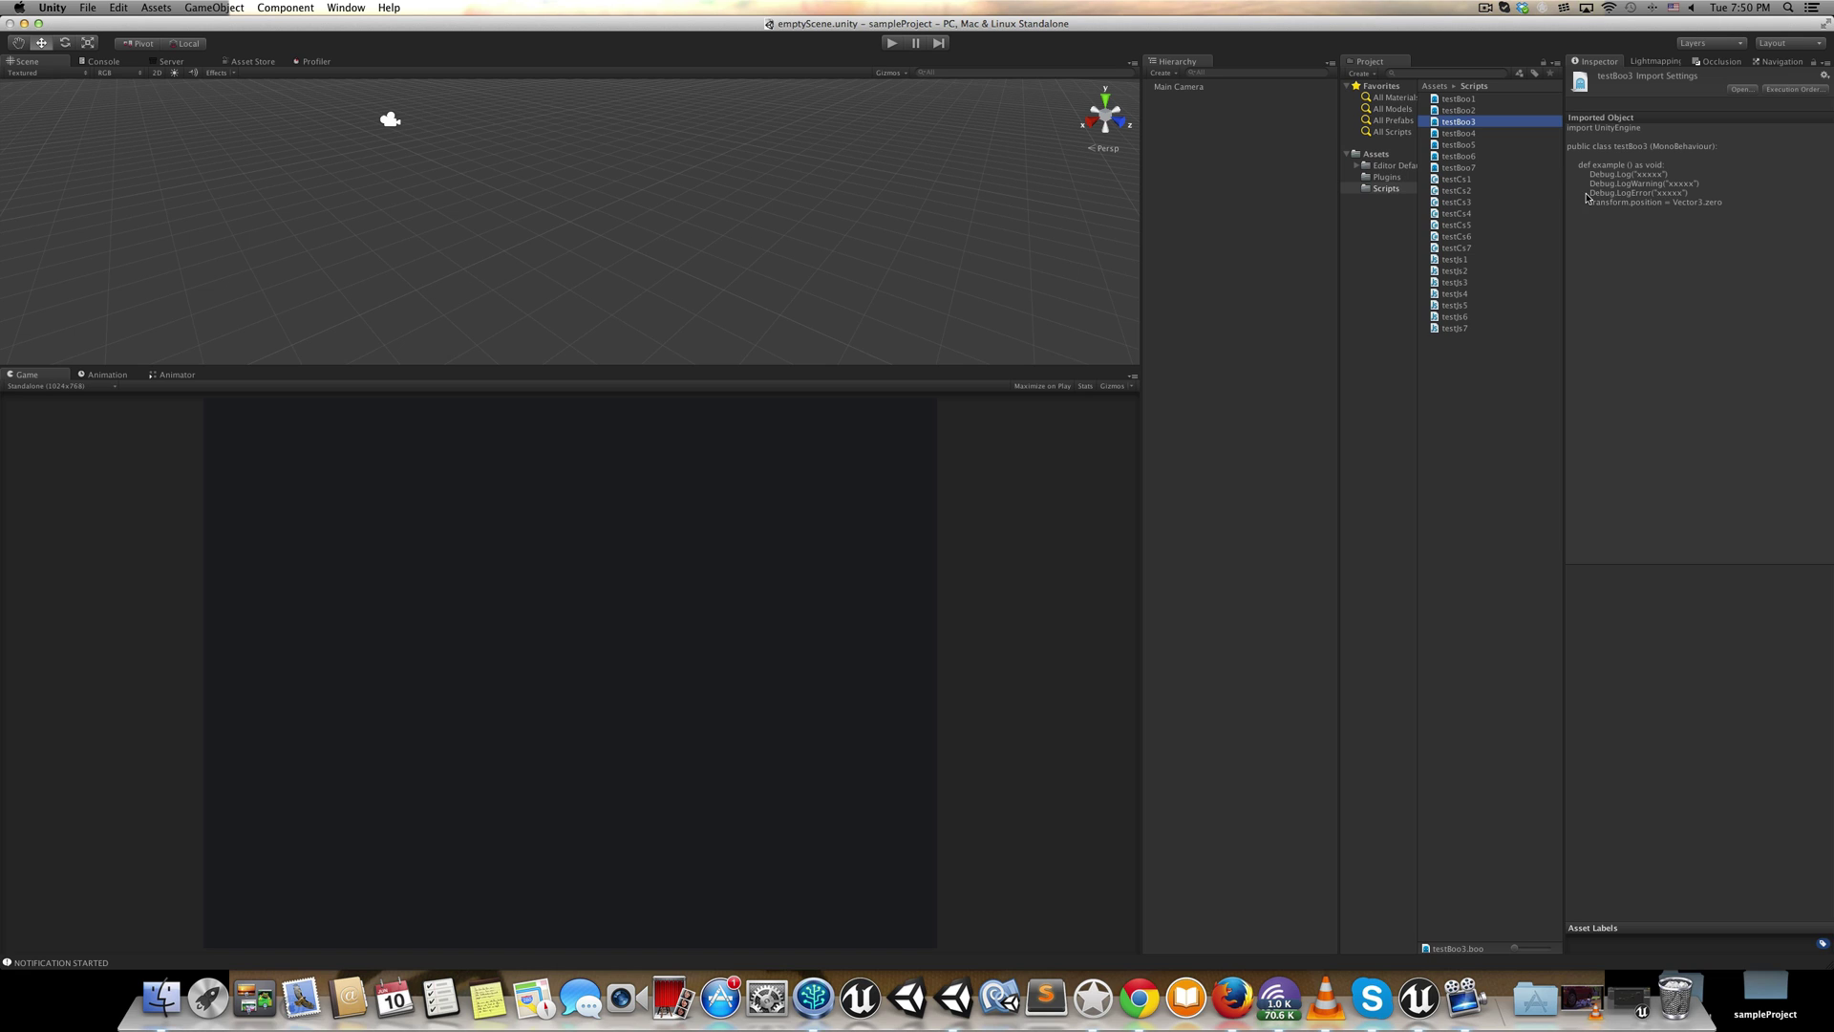
click(1463, 182)
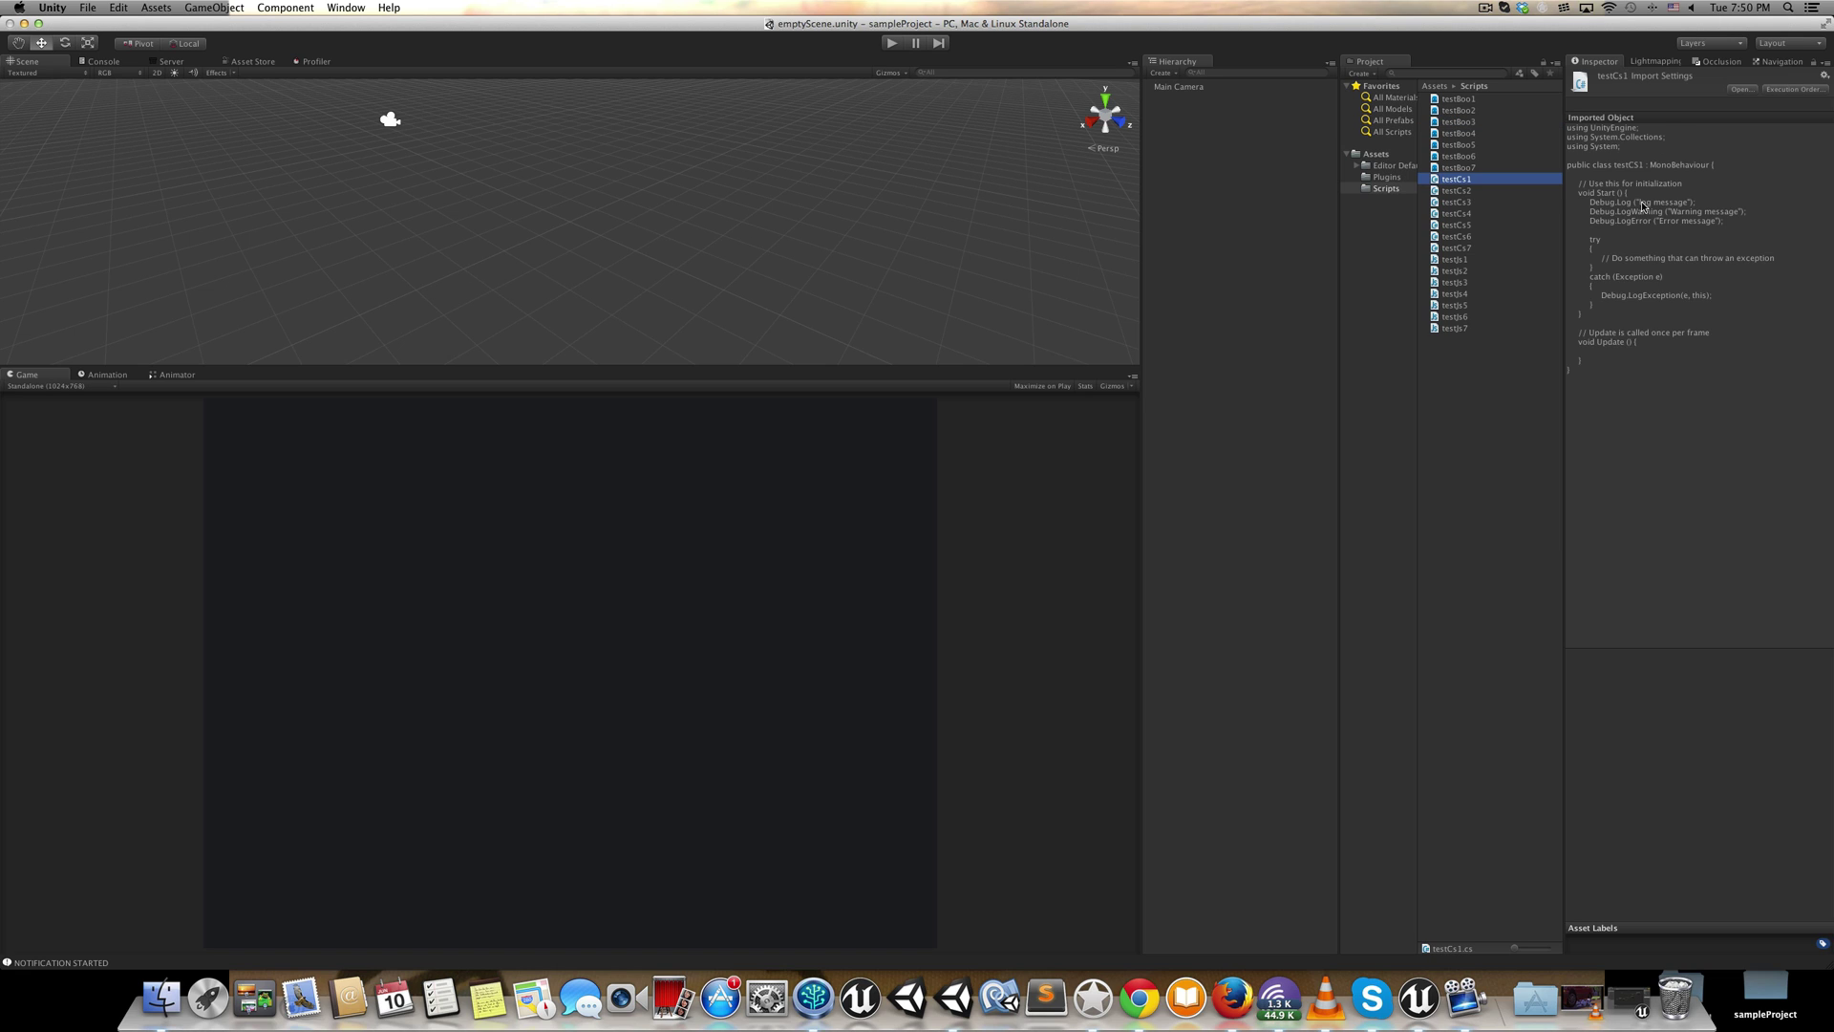
click(1457, 293)
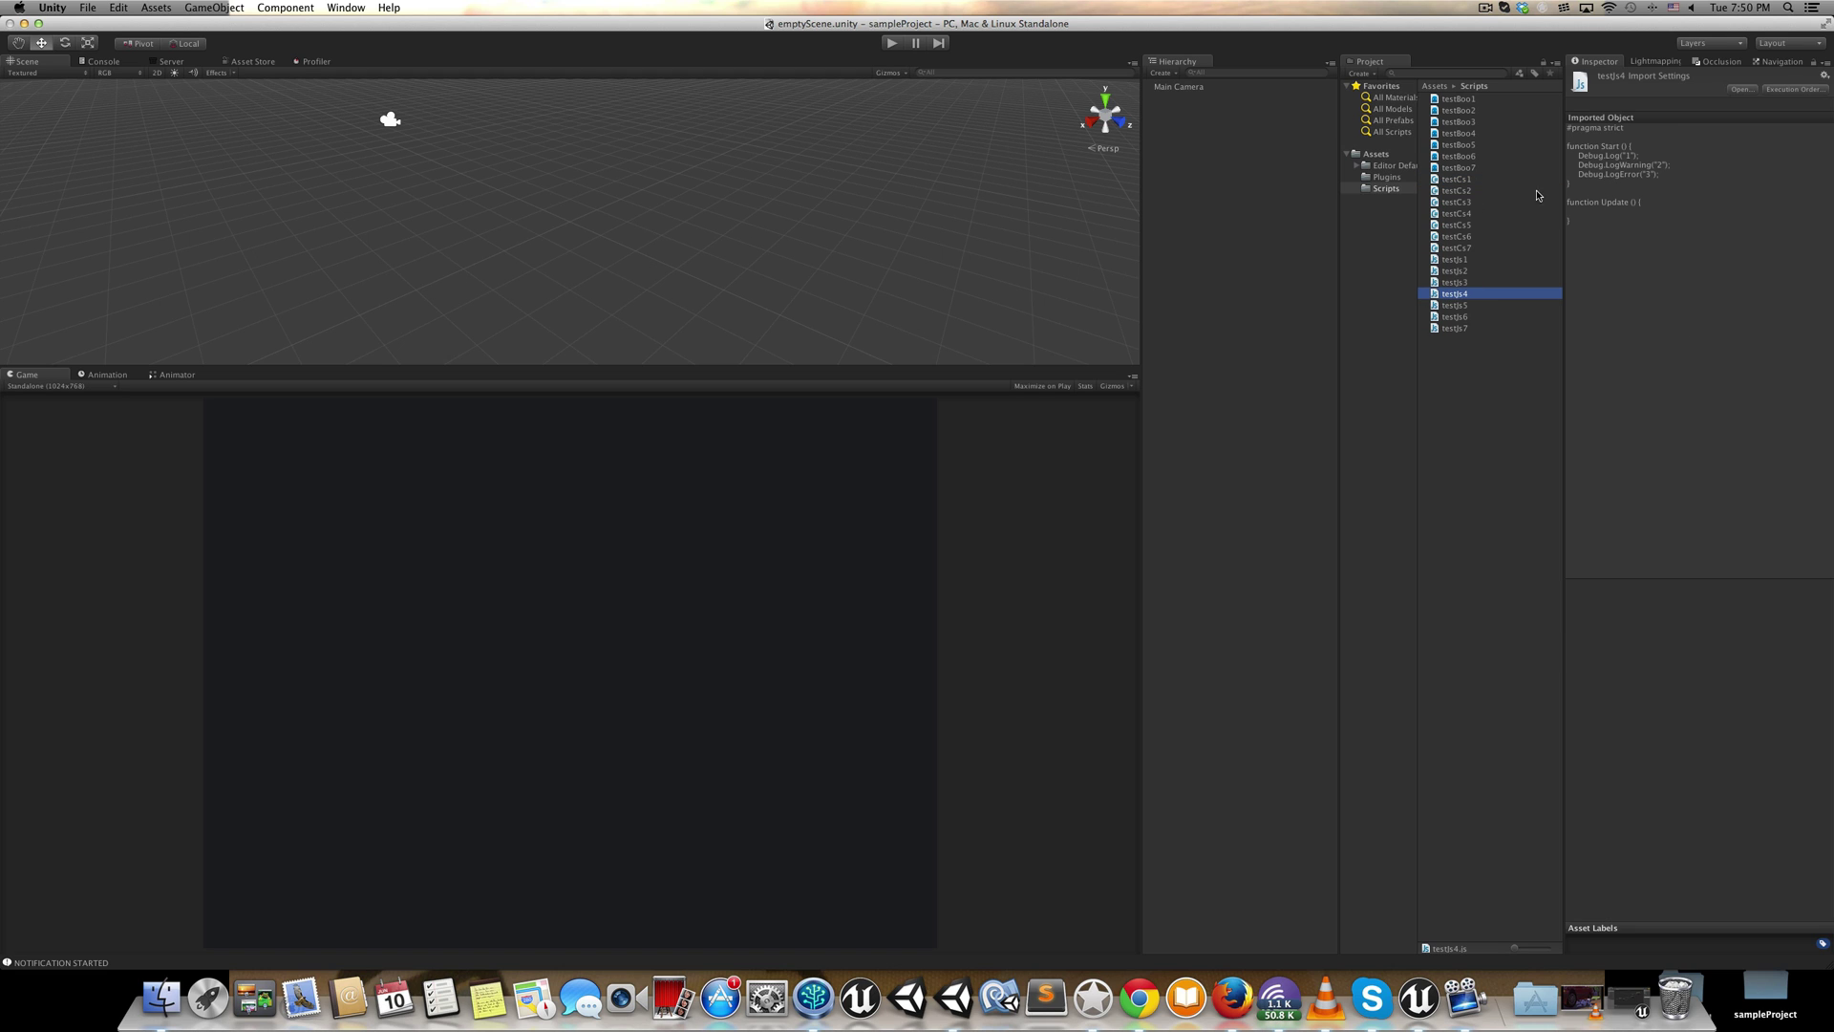
- Reopen the Debug Broom window and drag it into a convenient spot
click(339, 8)
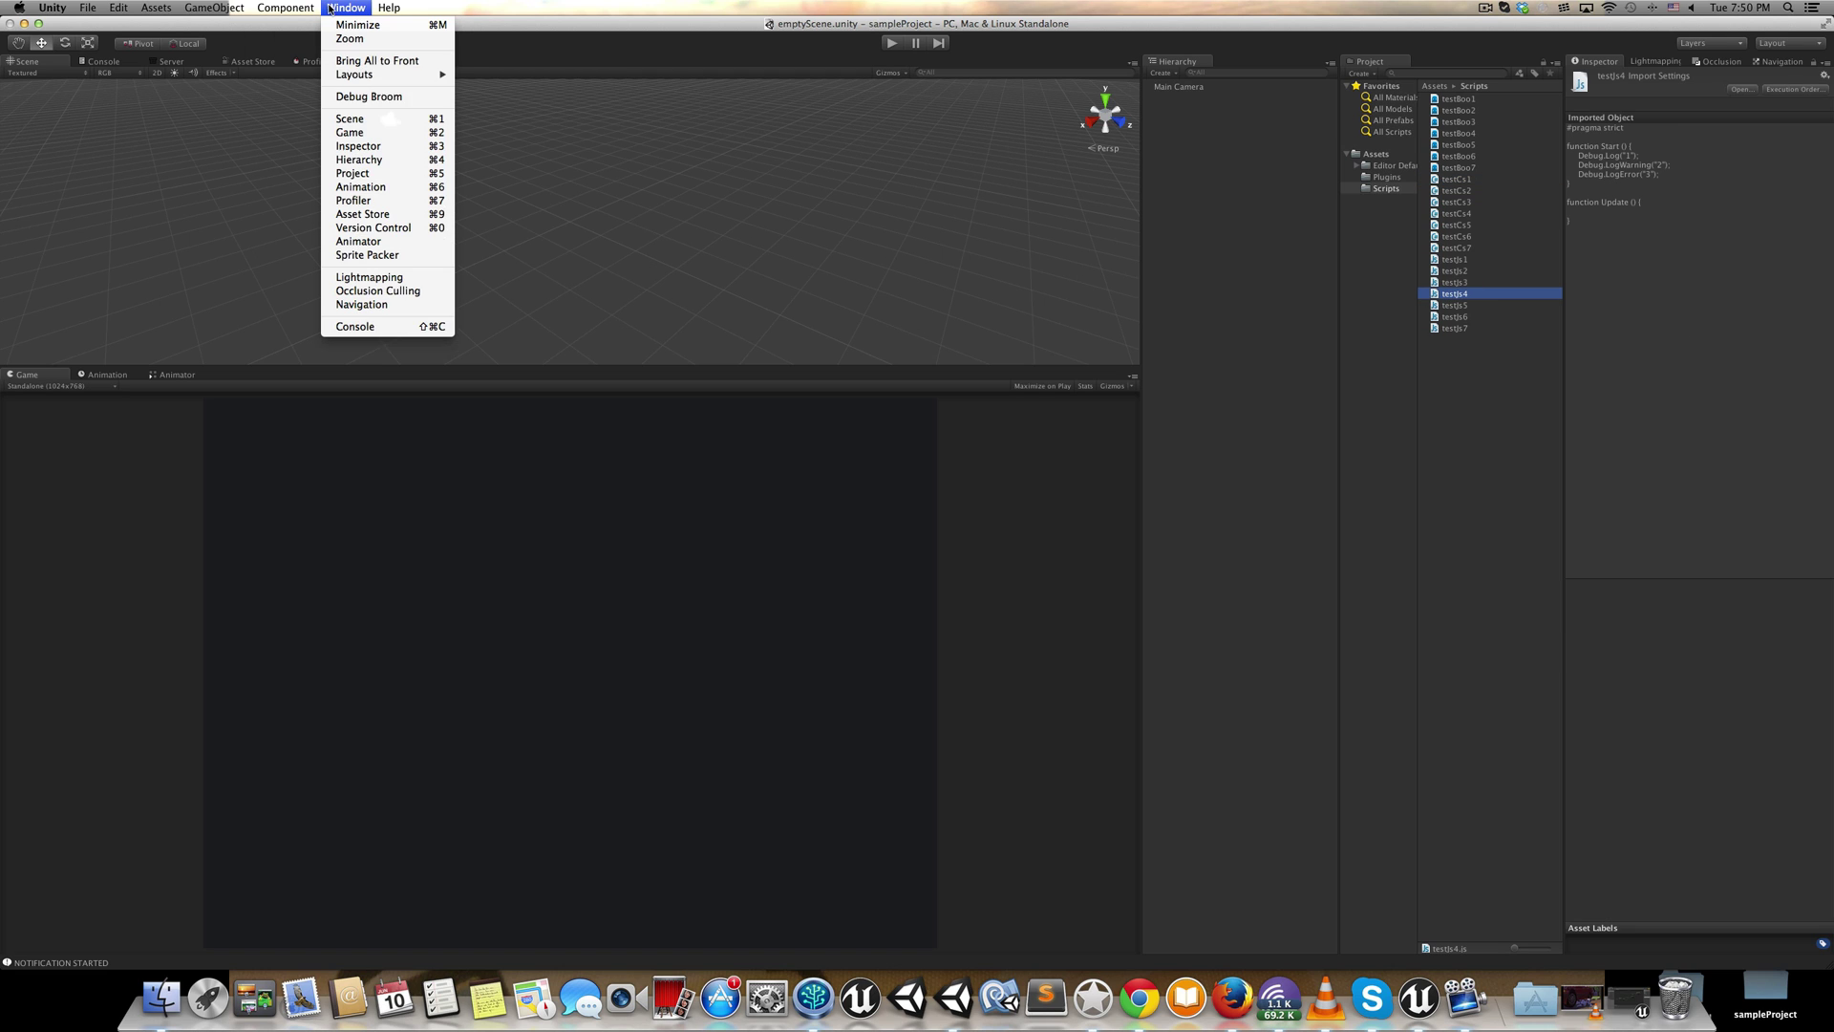
click(342, 97)
drag(521, 268, 894, 462)
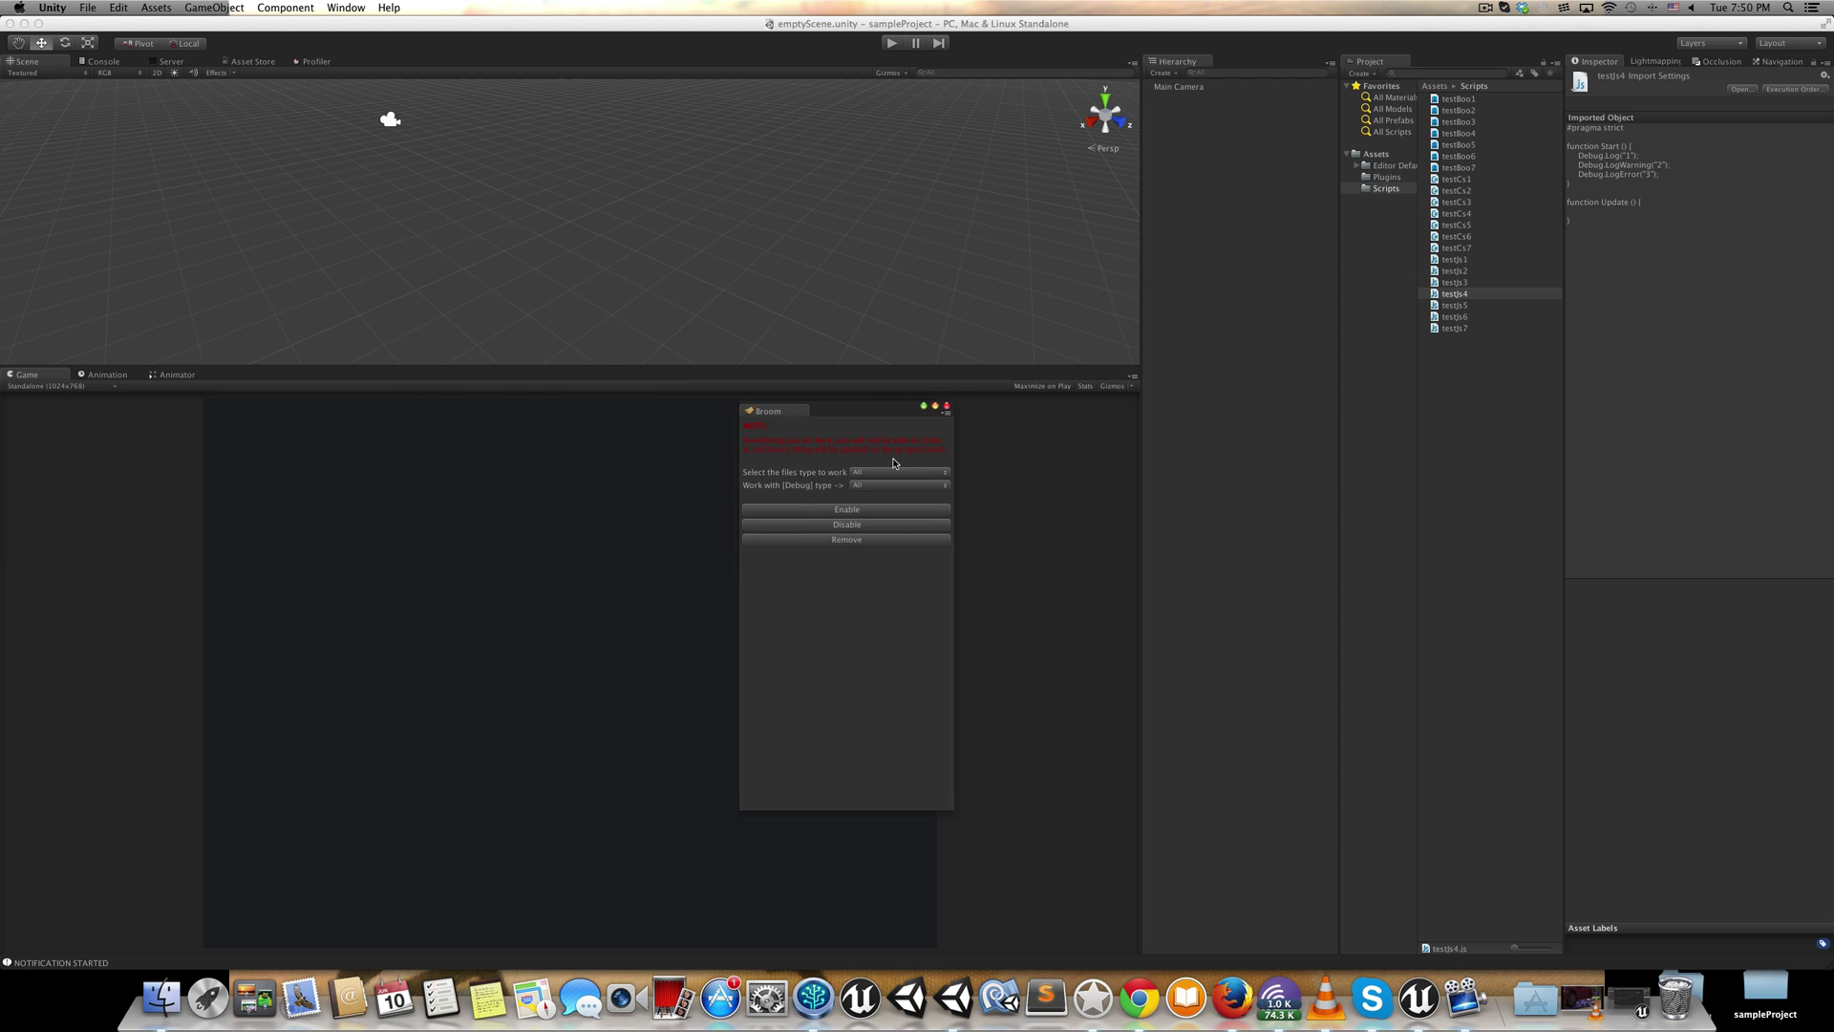
- Set the file type to CS and the Debug type to Warning, then disable those statements
click(856, 473)
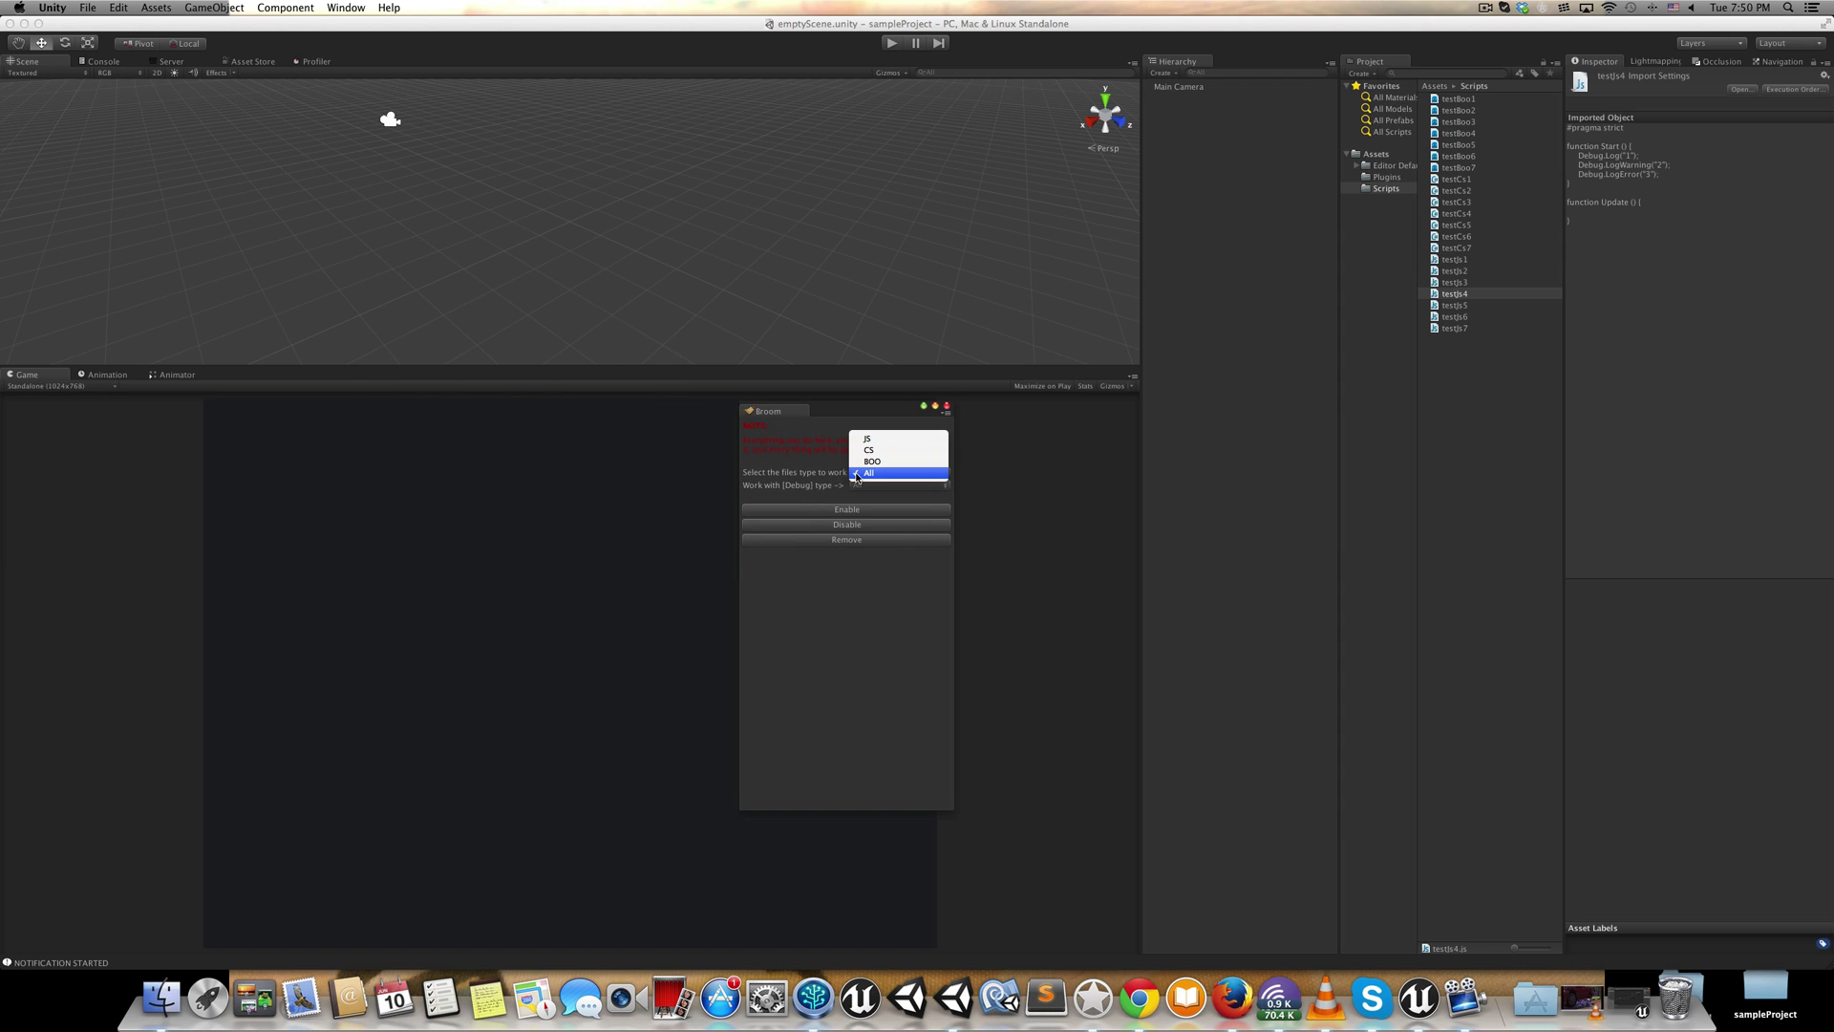
click(899, 450)
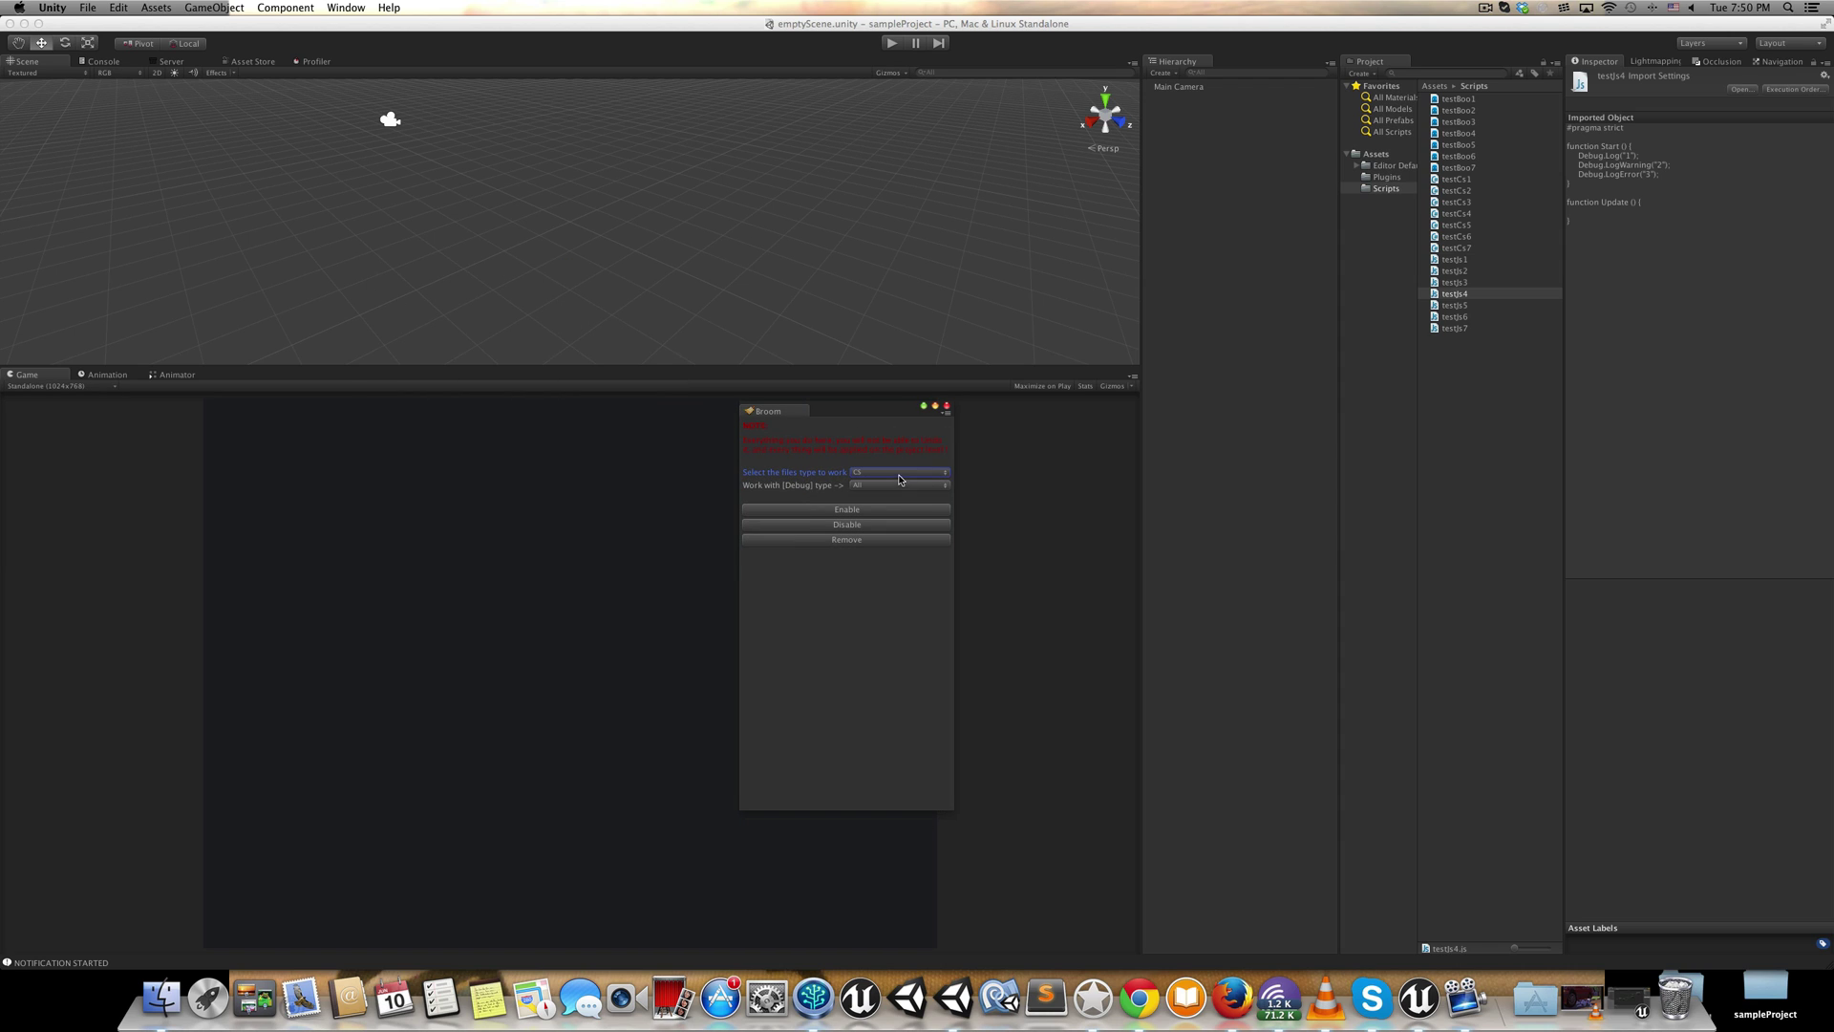
click(884, 474)
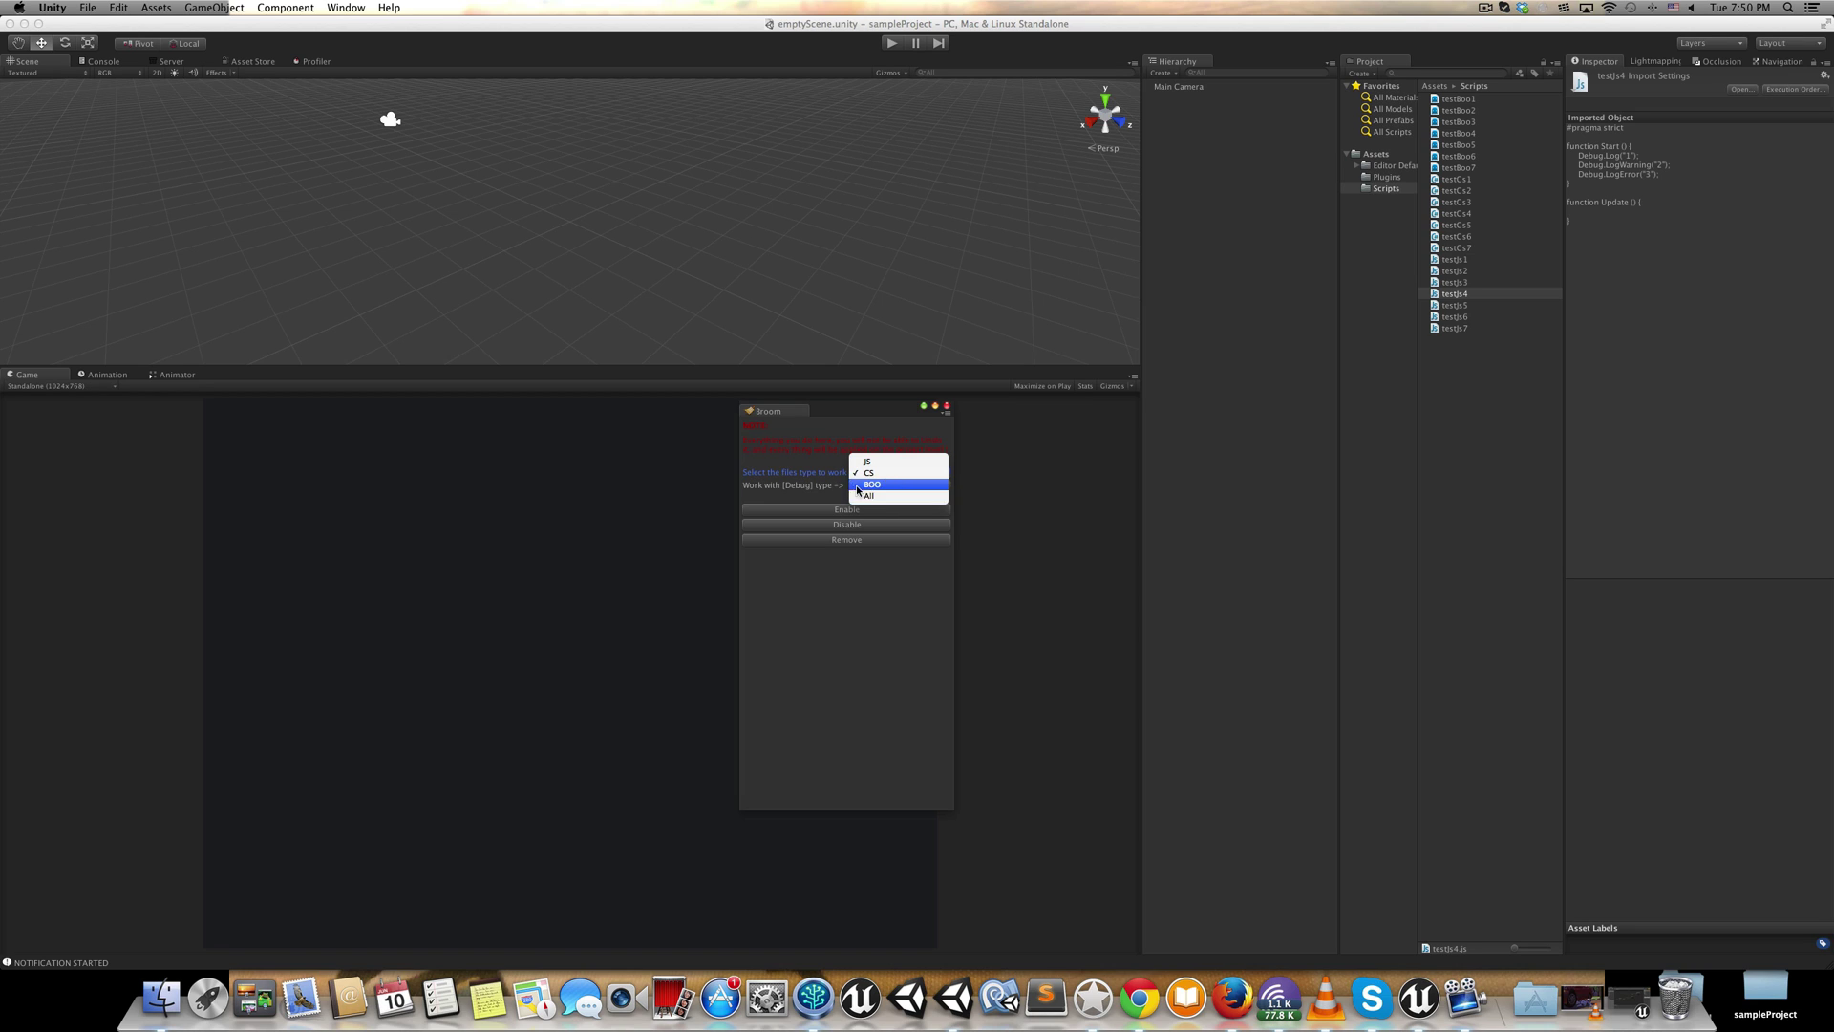
click(869, 472)
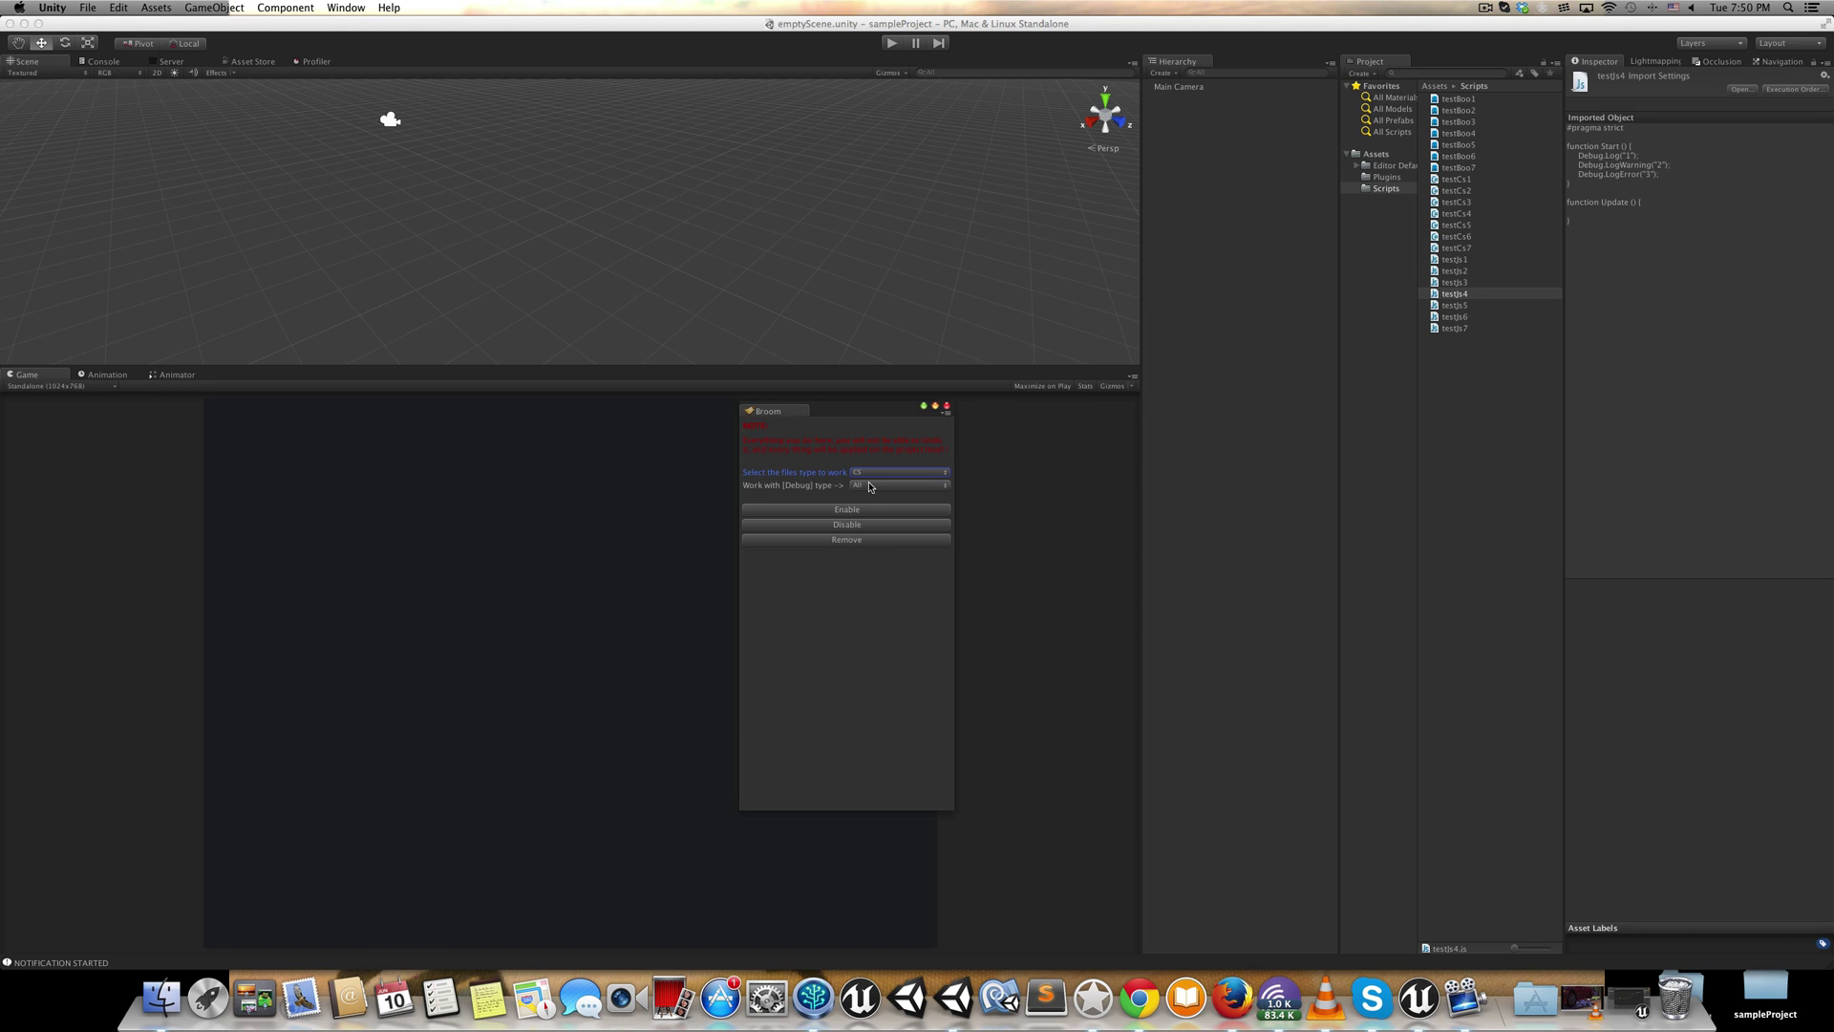
click(870, 486)
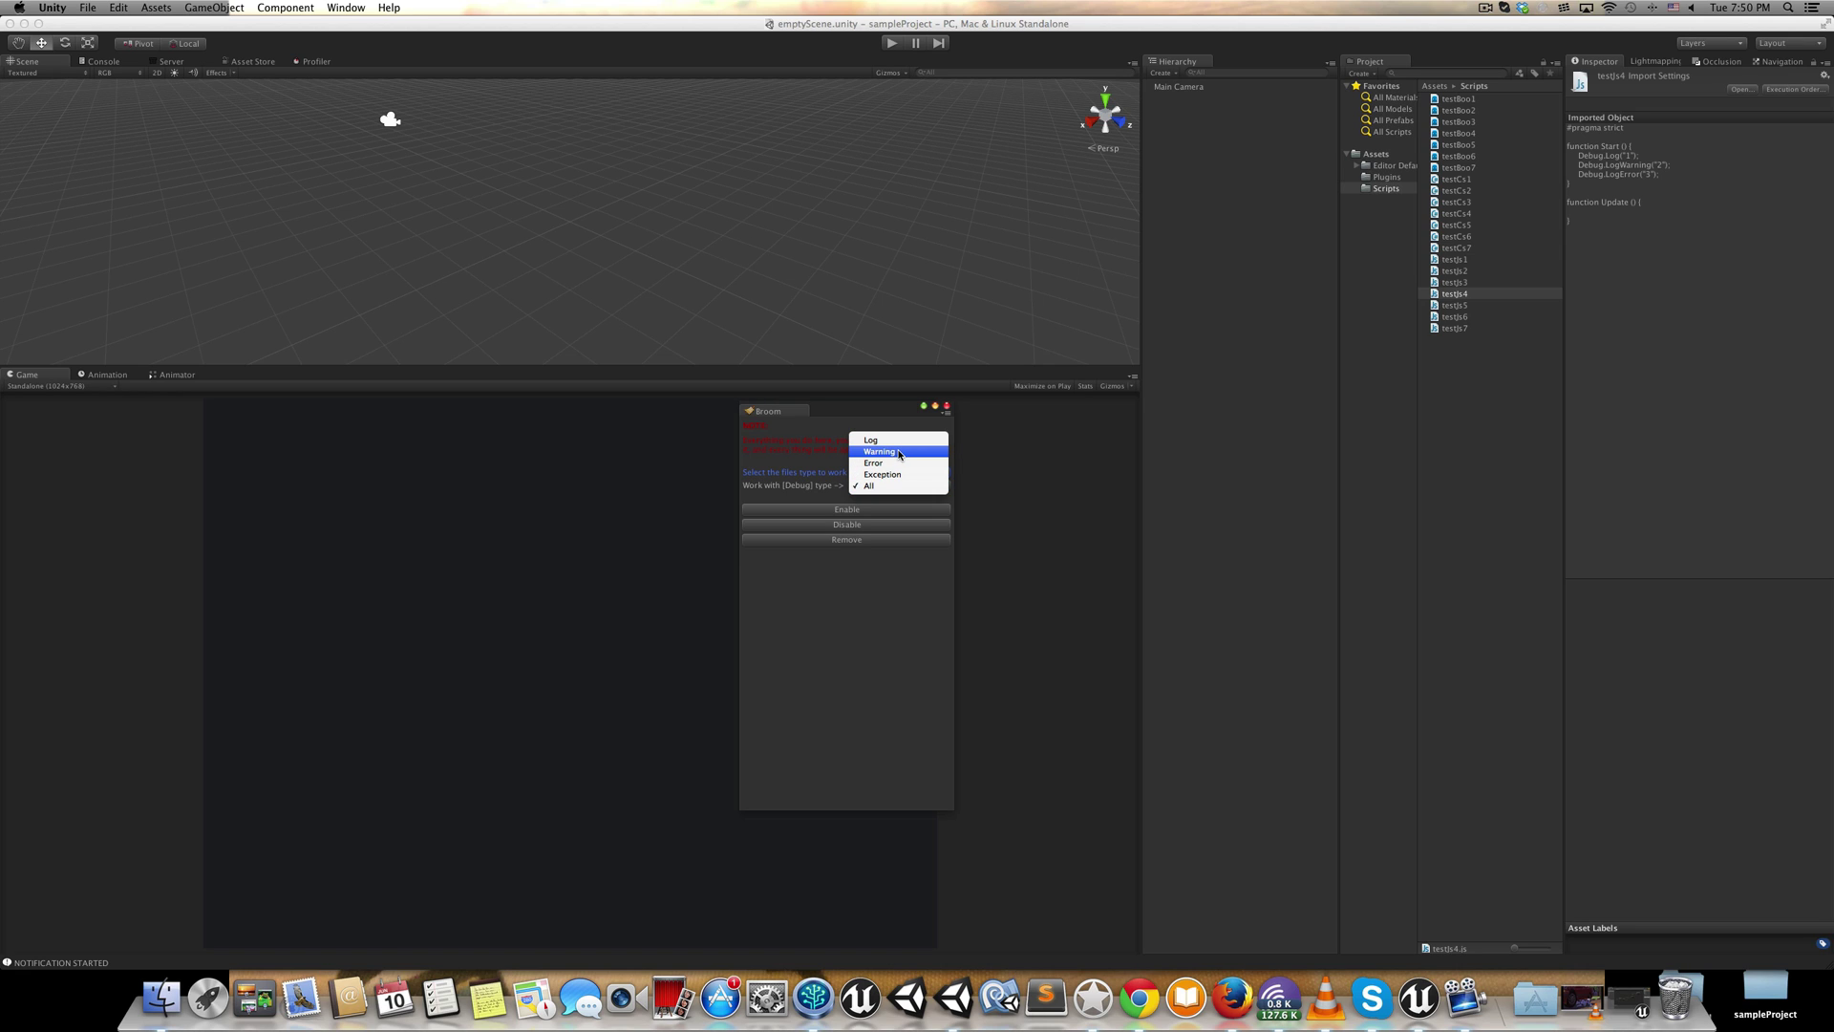
click(899, 454)
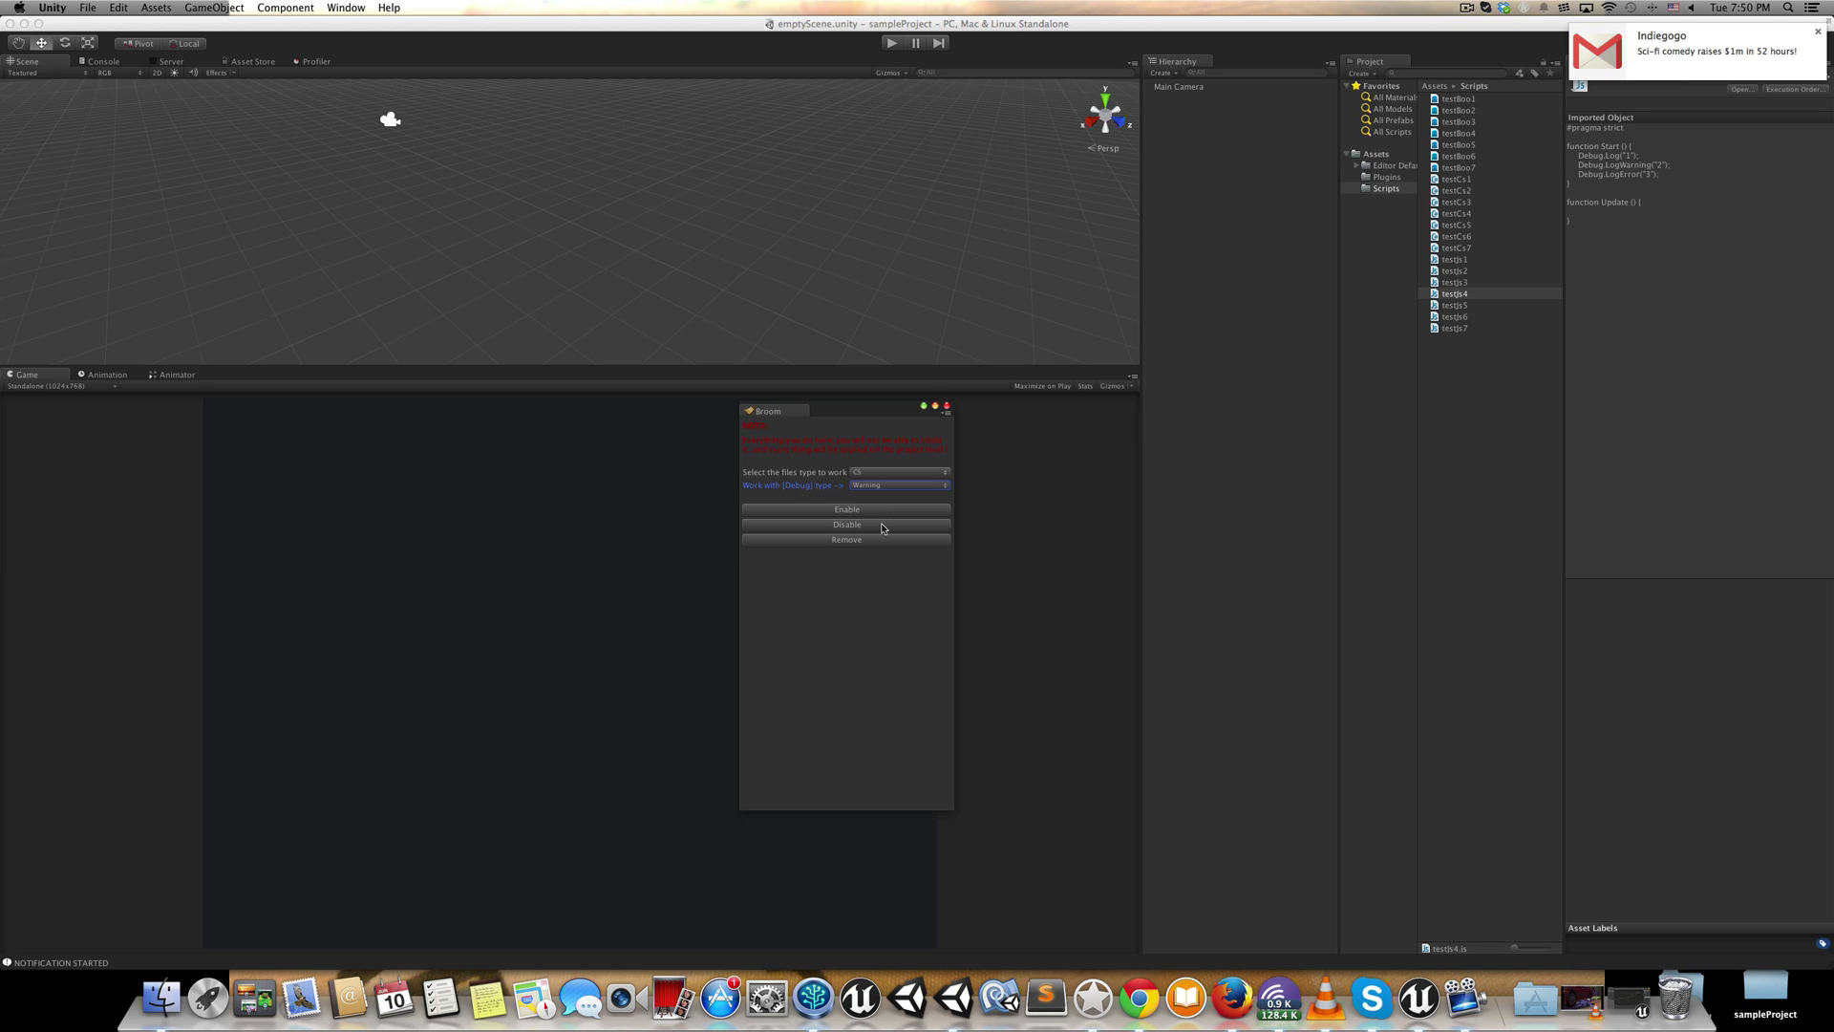
click(882, 527)
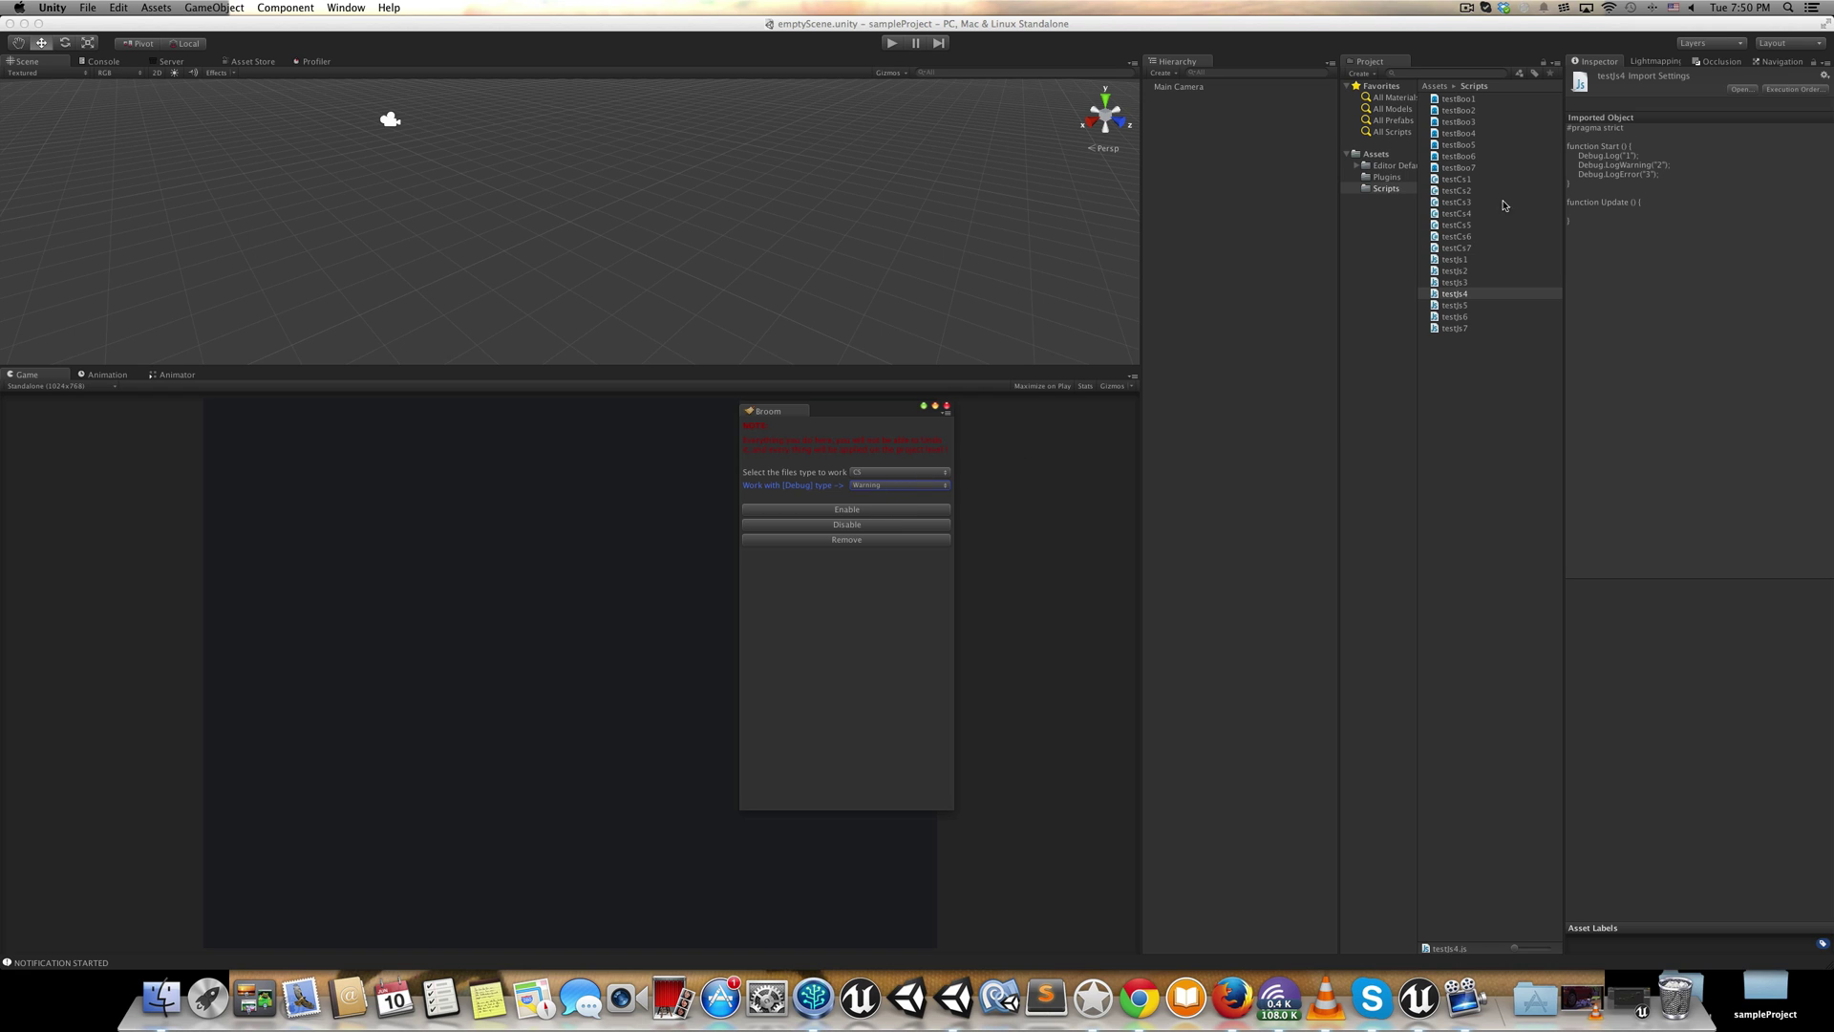
- Check testJs2, testCs3, testCs4 and testCs5 for the disabled warning calls
click(1474, 269)
click(1468, 202)
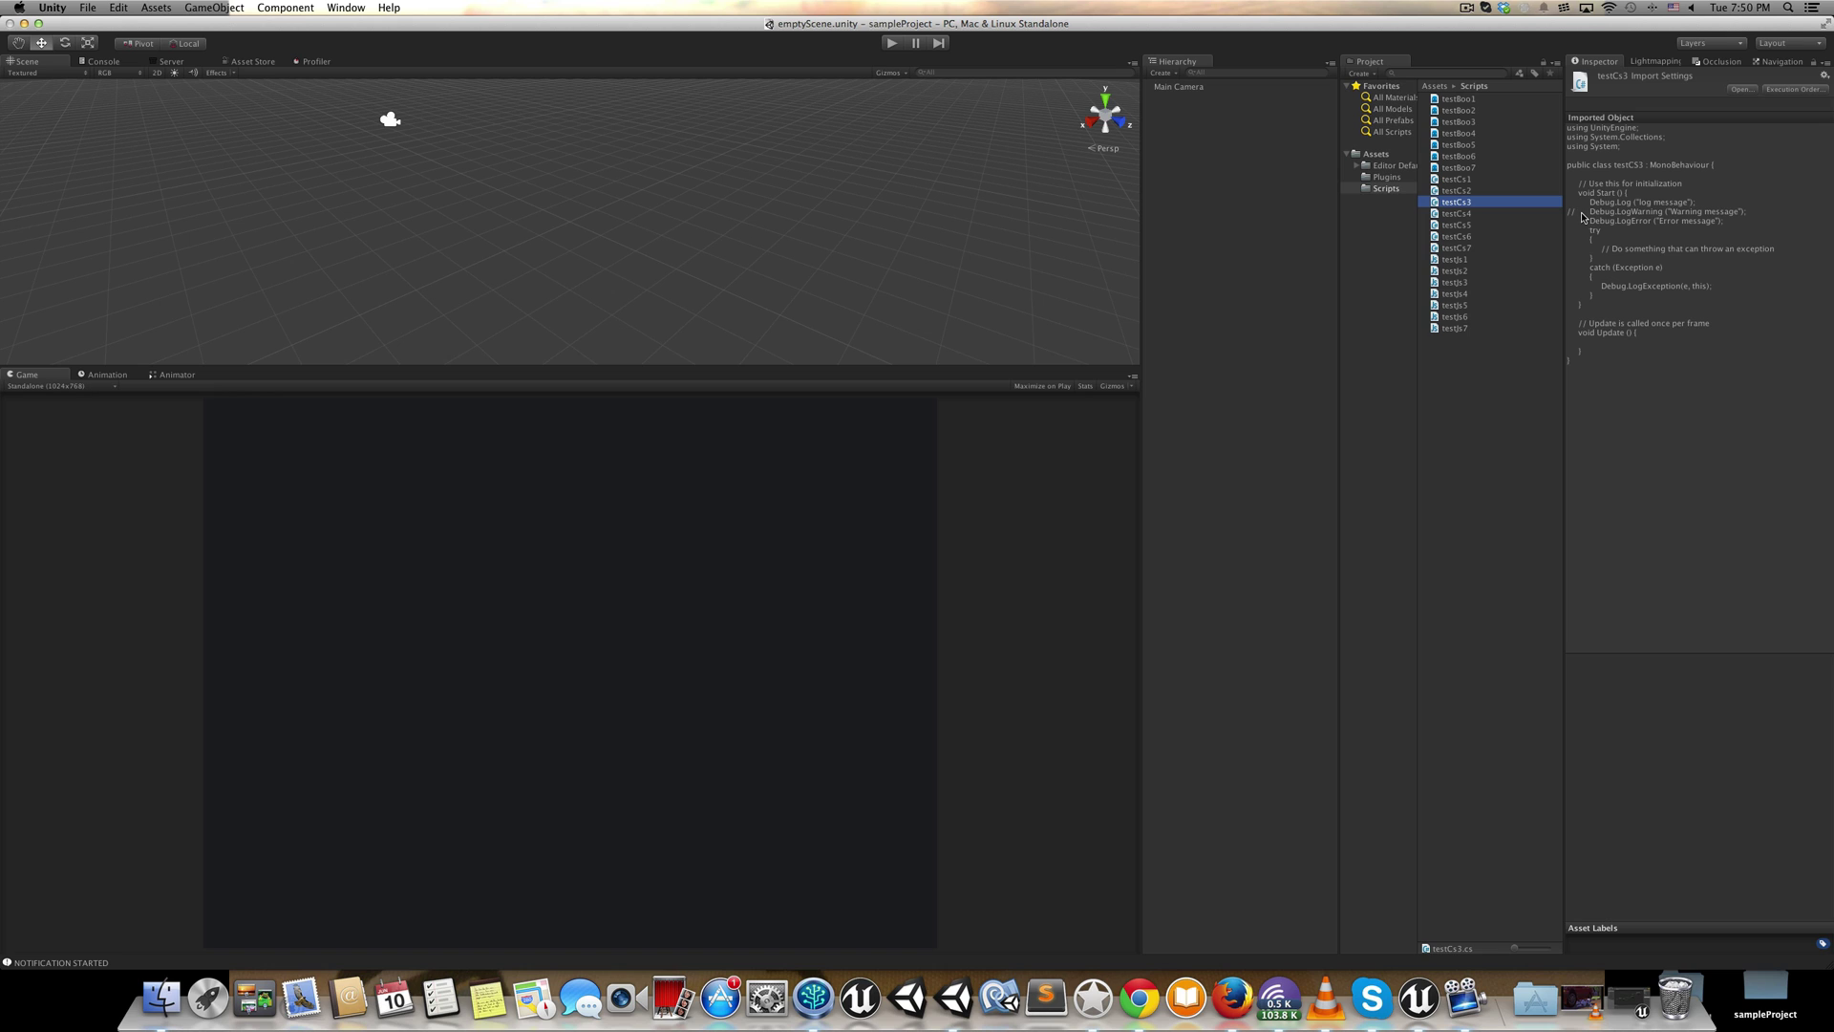
click(1450, 214)
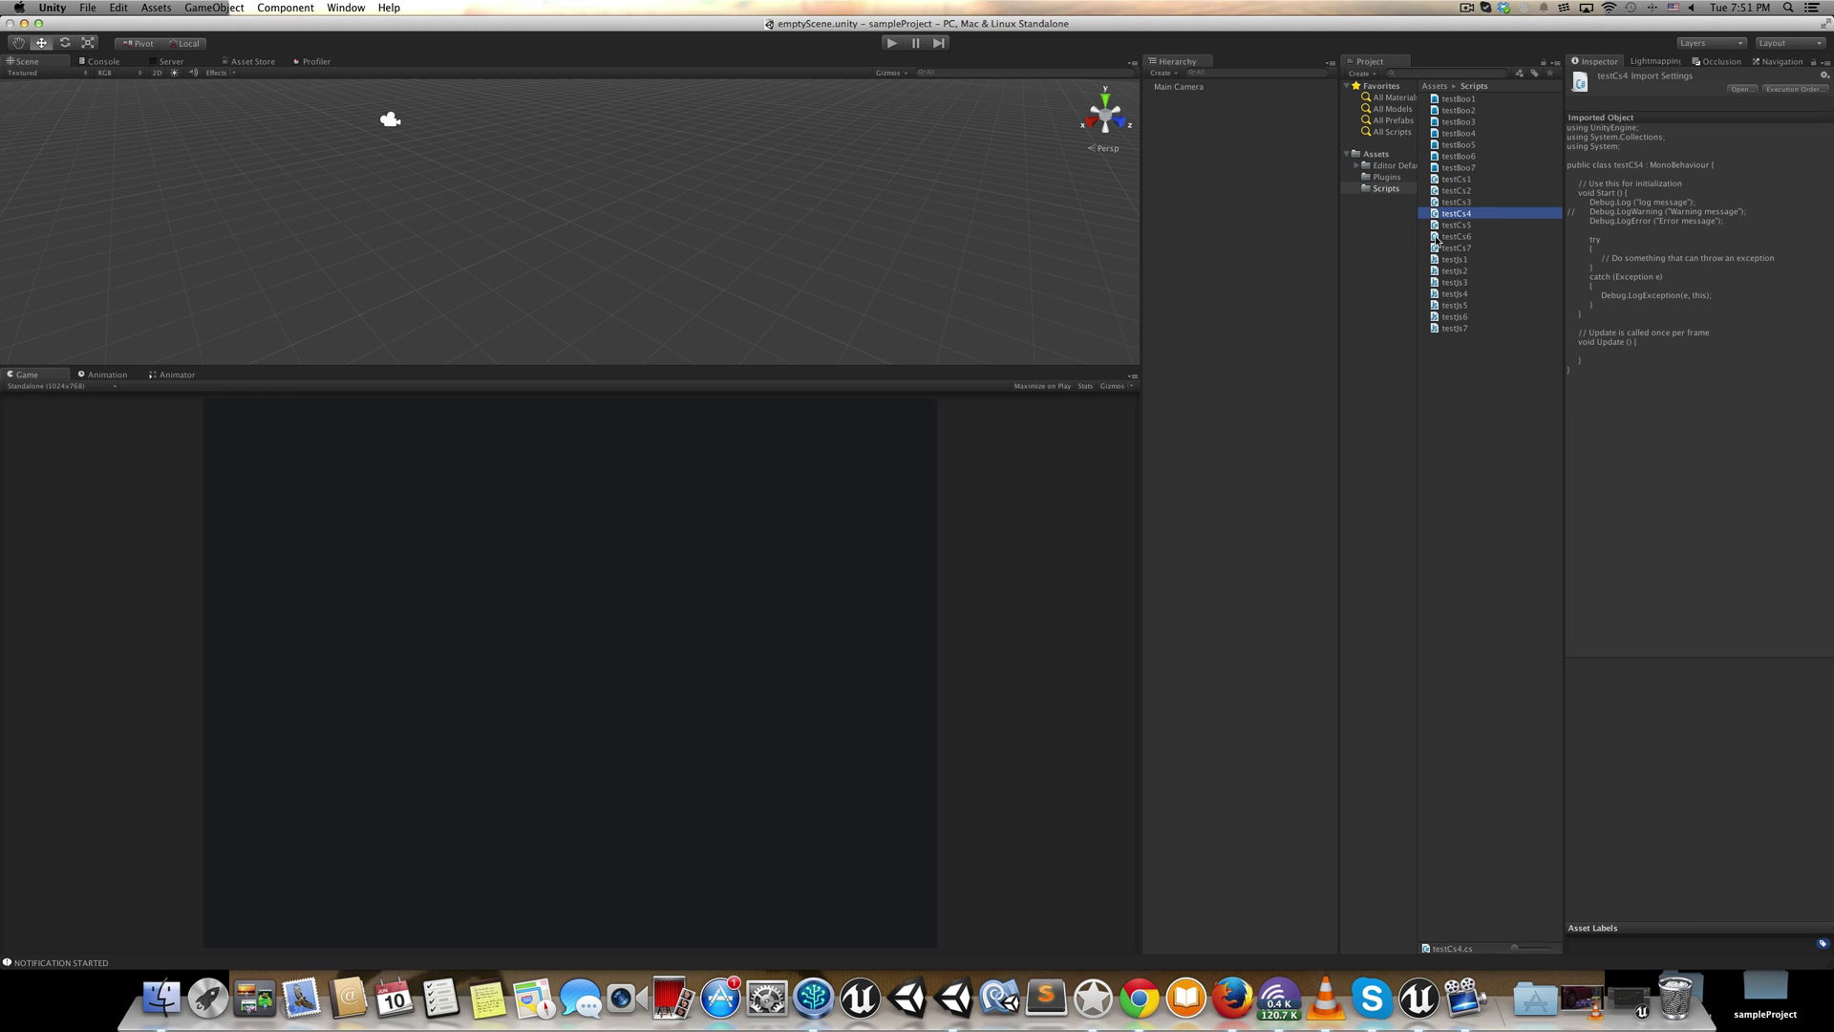
click(1462, 226)
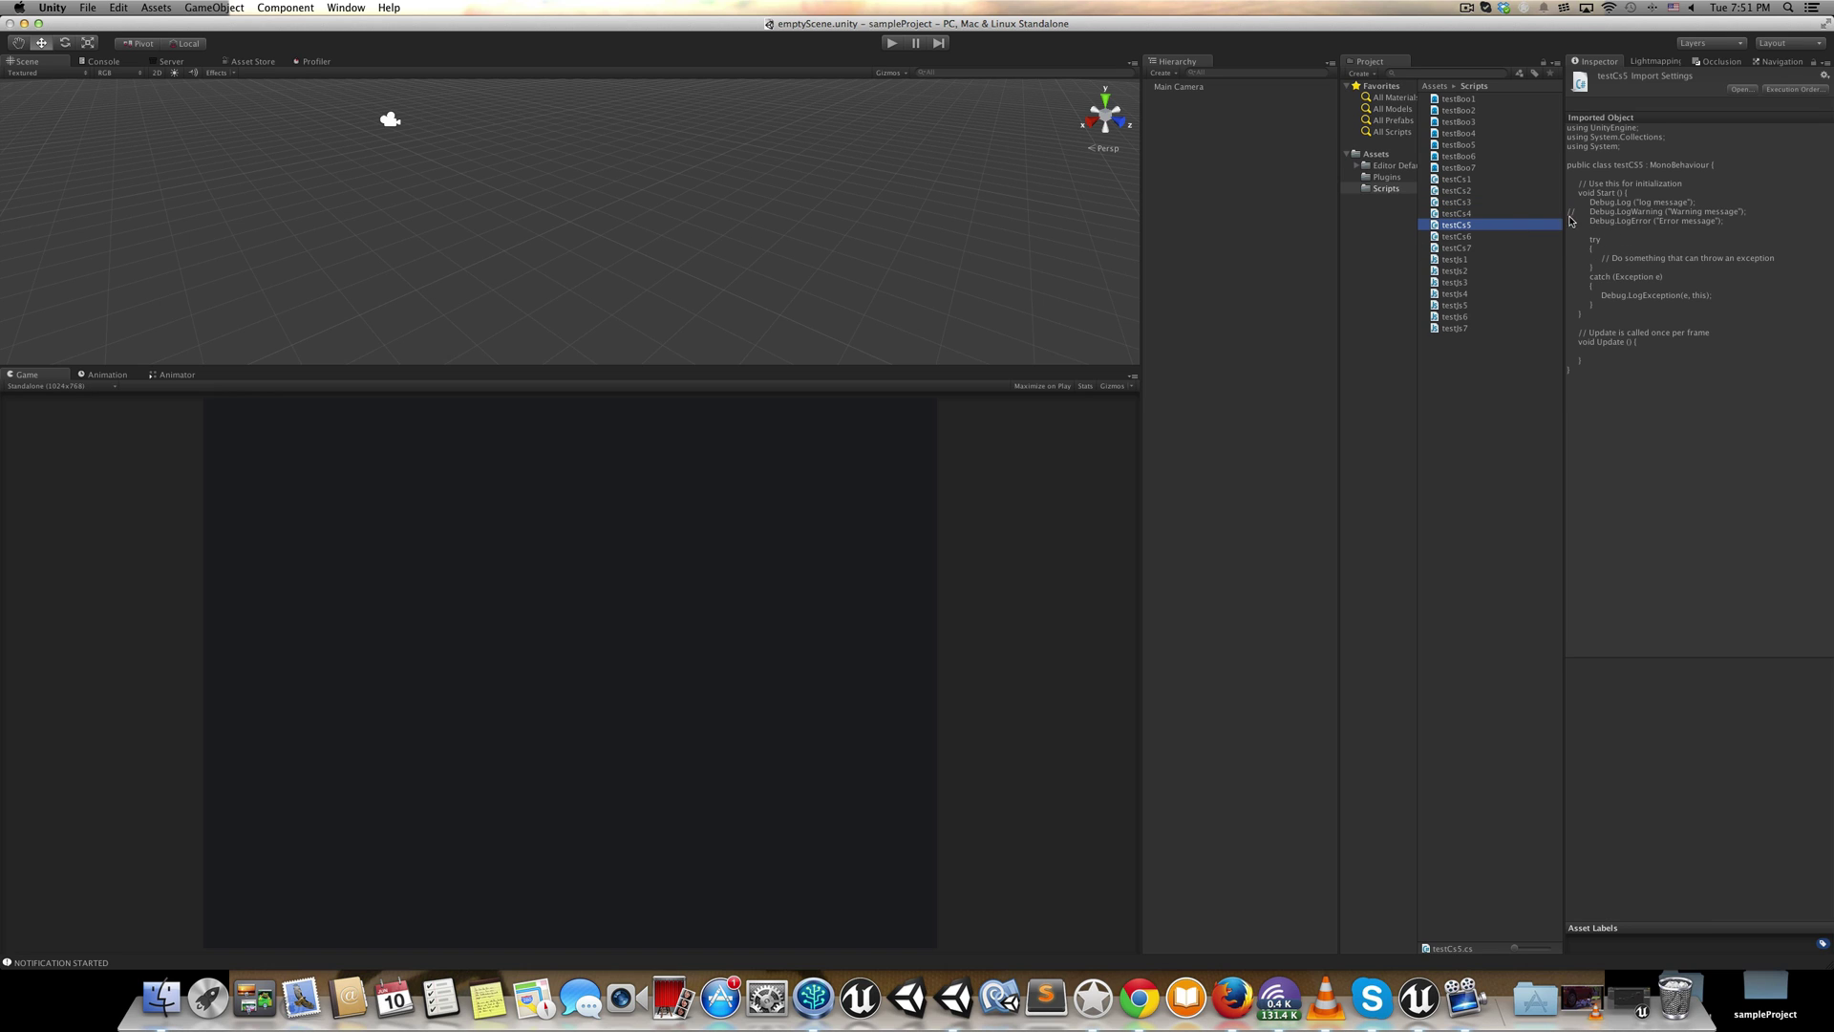
- Re-enable the C# Warning Debug statements in Debug Broom and check testCs6's code
click(346, 8)
click(367, 96)
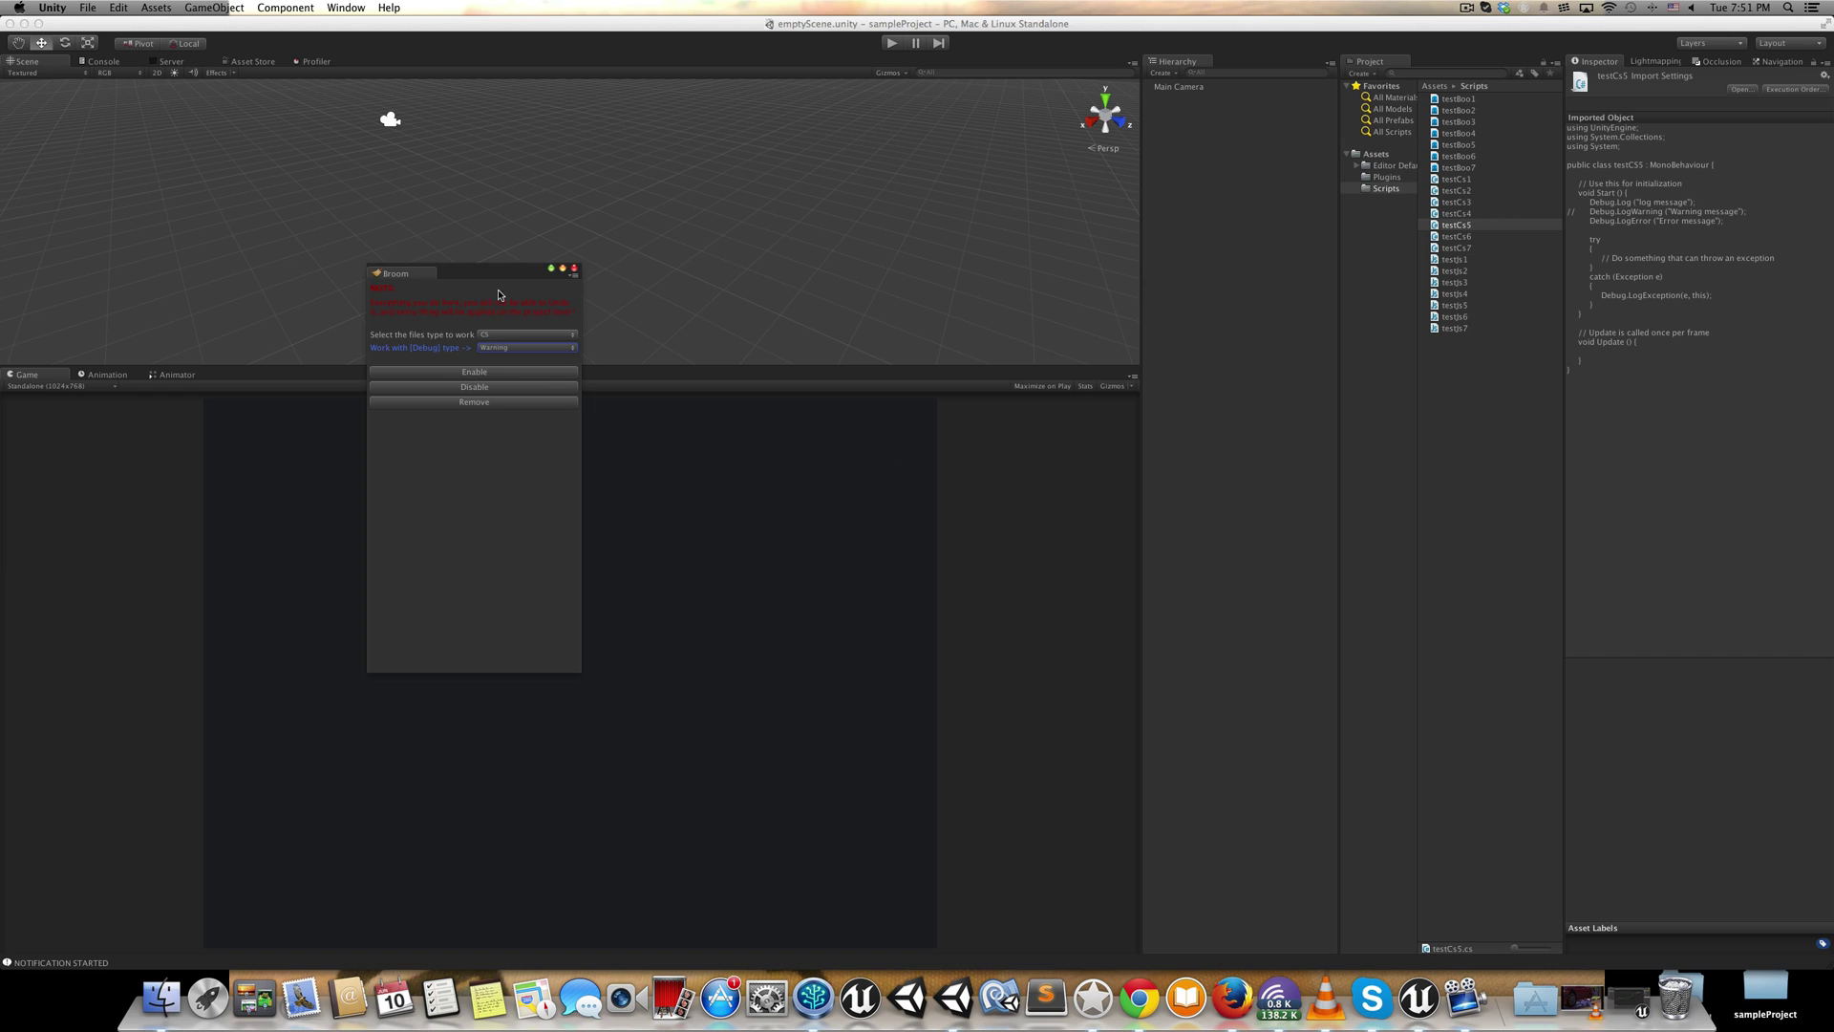
drag(487, 276, 870, 450)
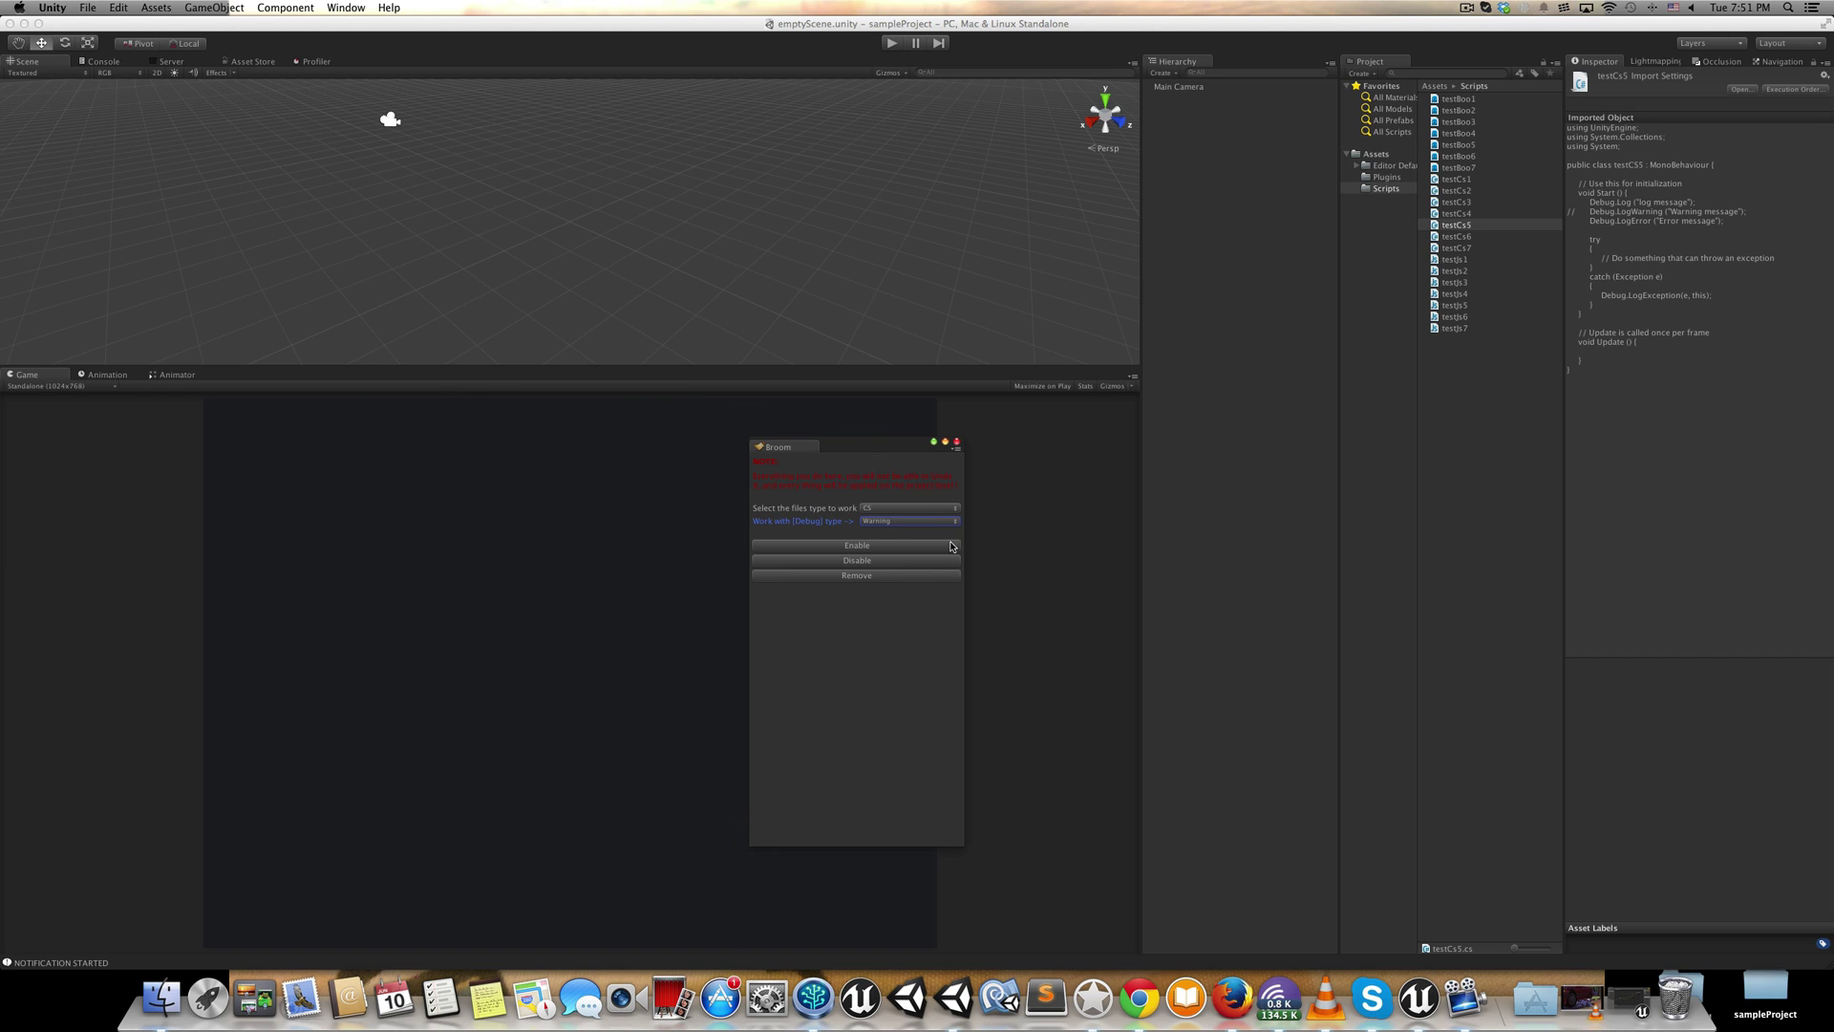
click(885, 546)
click(1473, 236)
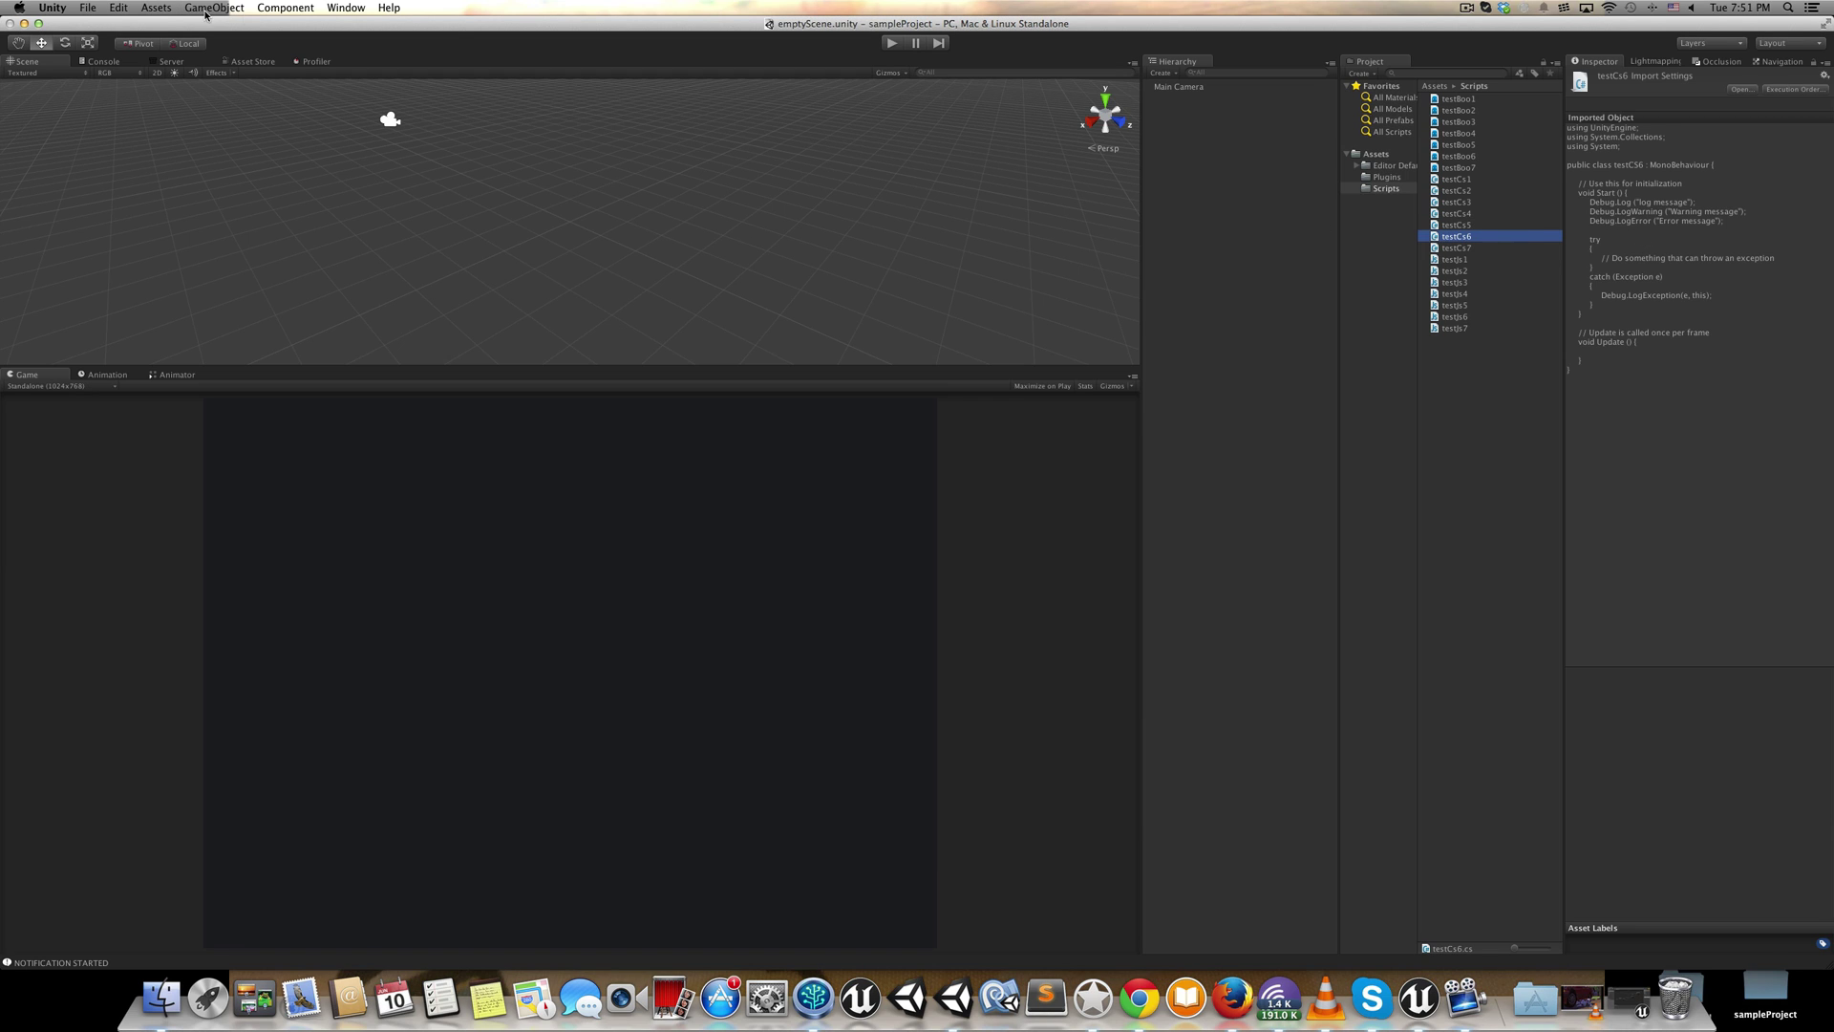
- In Debug Broom, set the Debug type to All and remove every Debug call from C# scripts
click(339, 8)
click(380, 97)
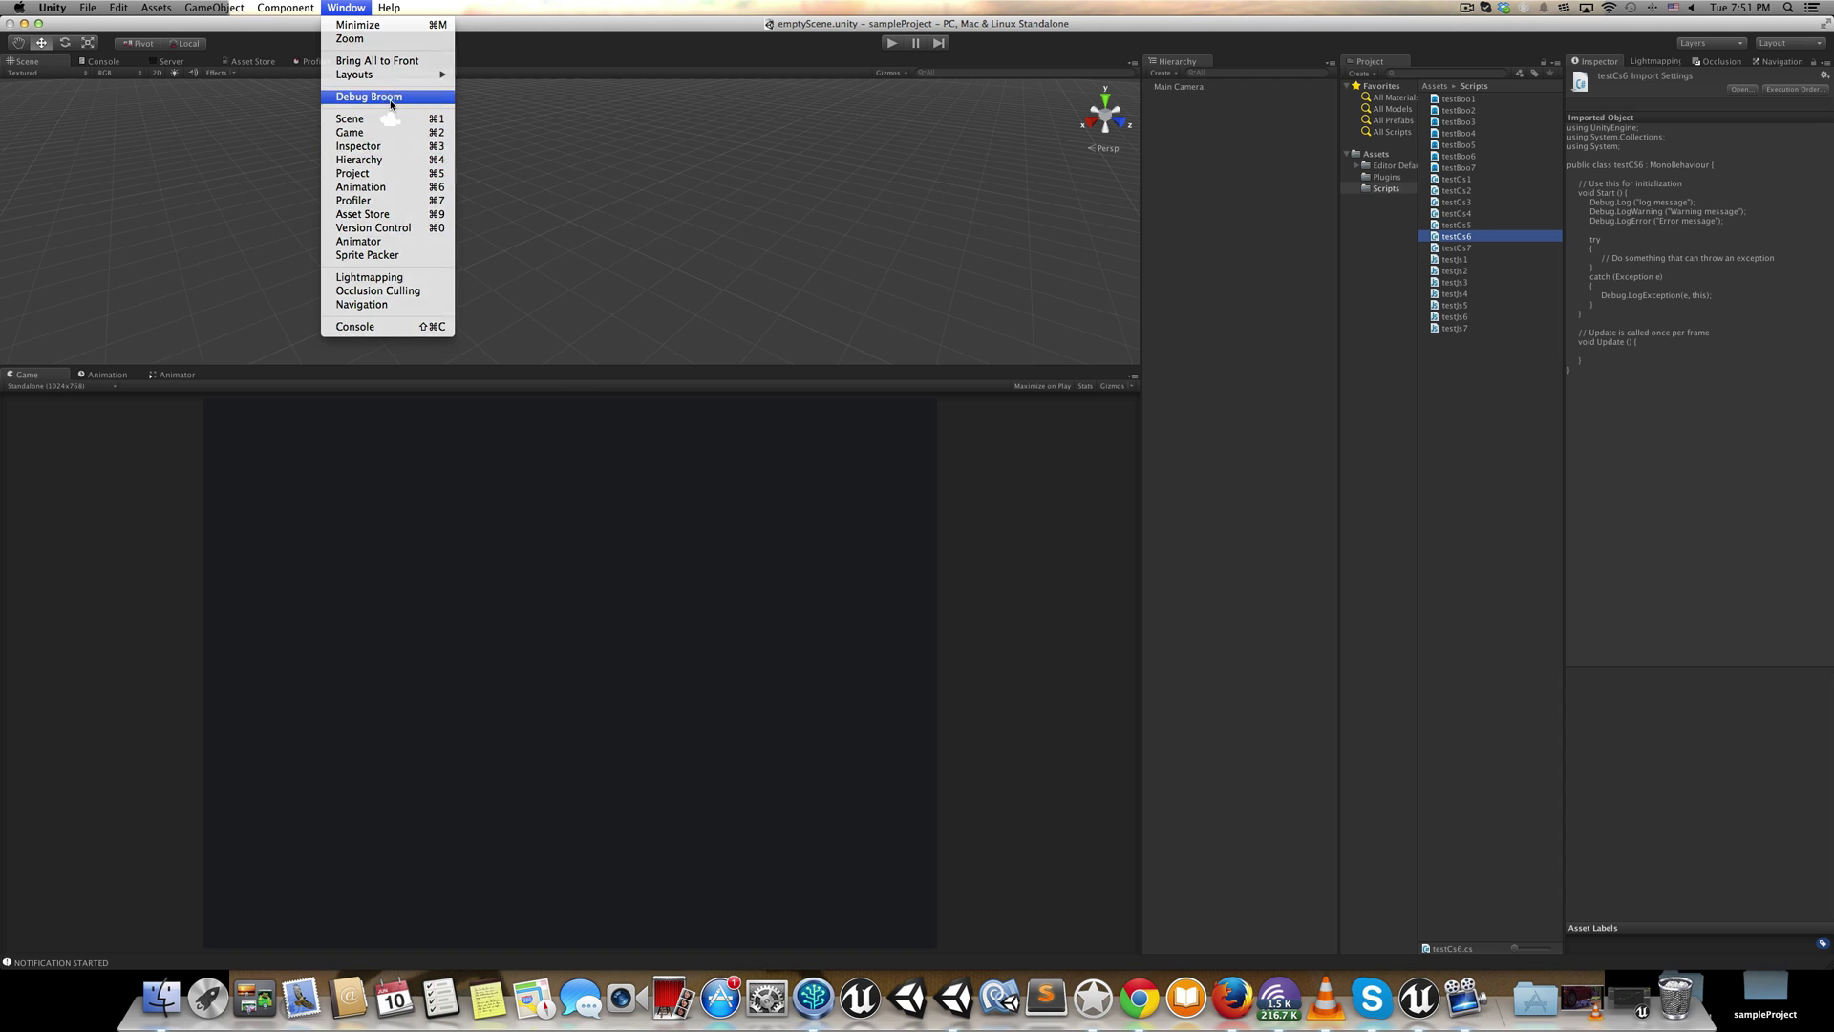
drag(477, 273, 898, 401)
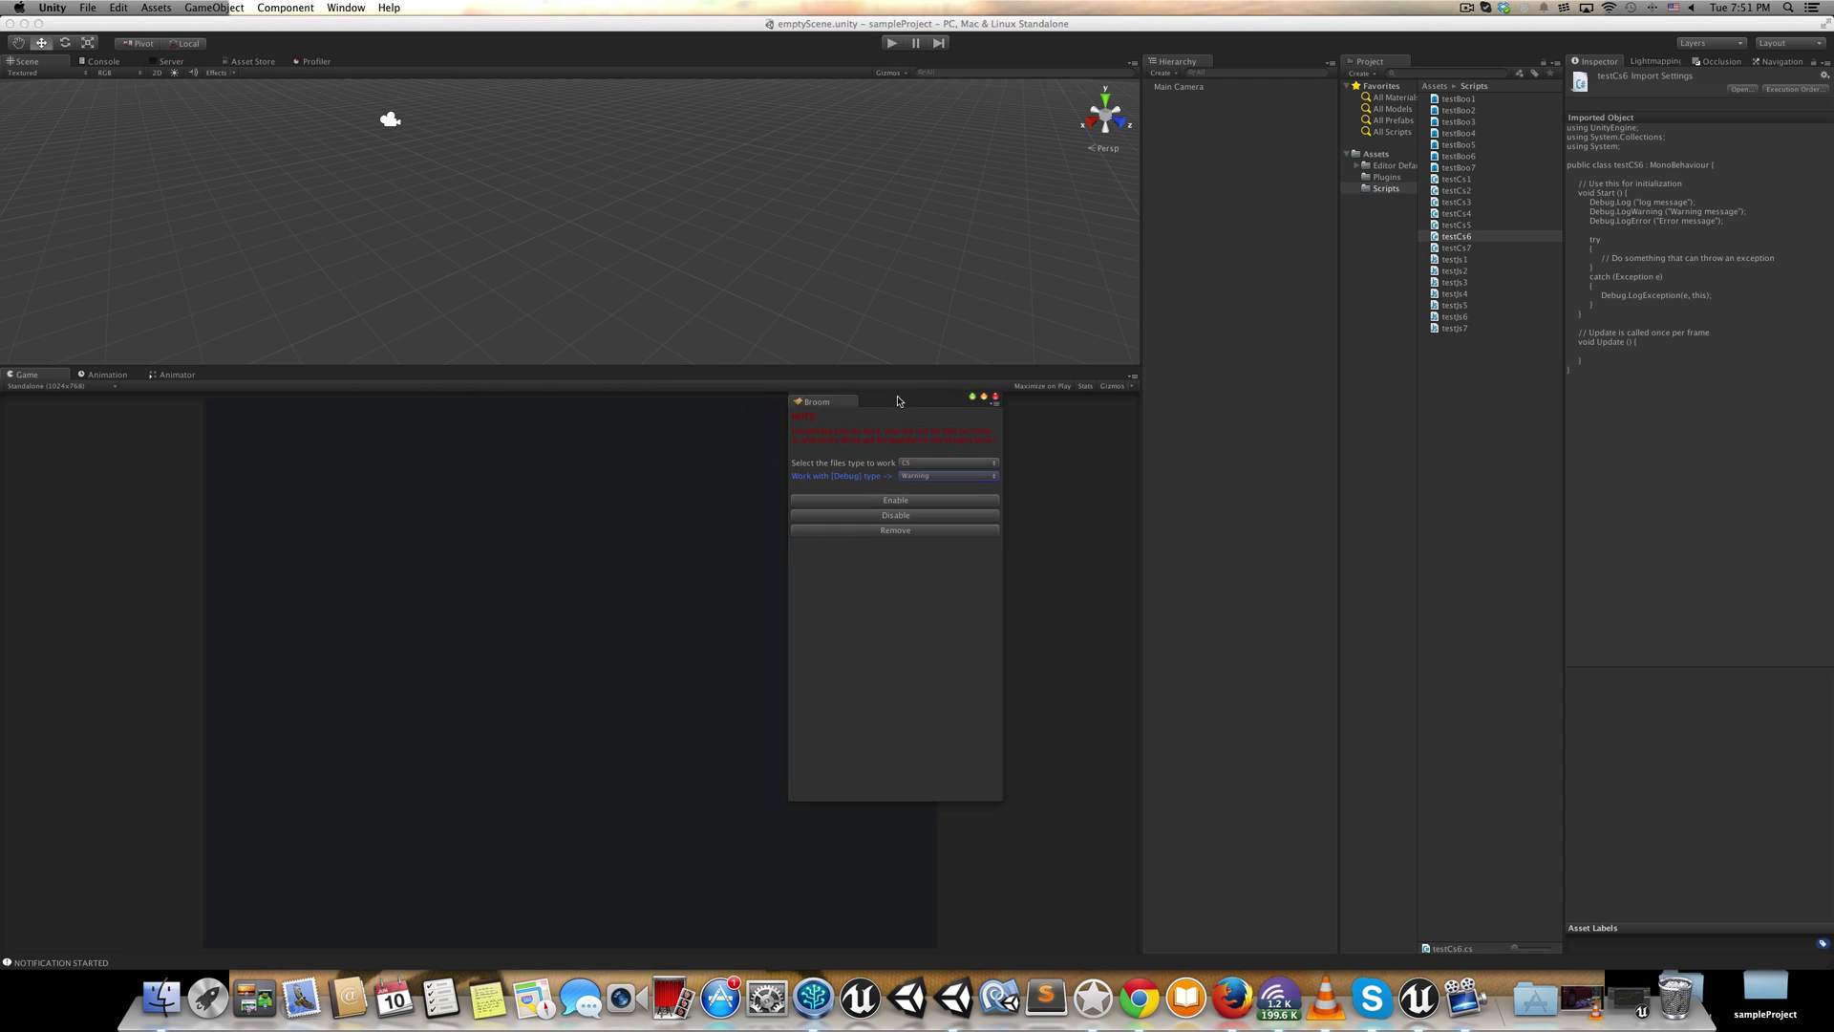
click(933, 476)
click(941, 511)
click(924, 531)
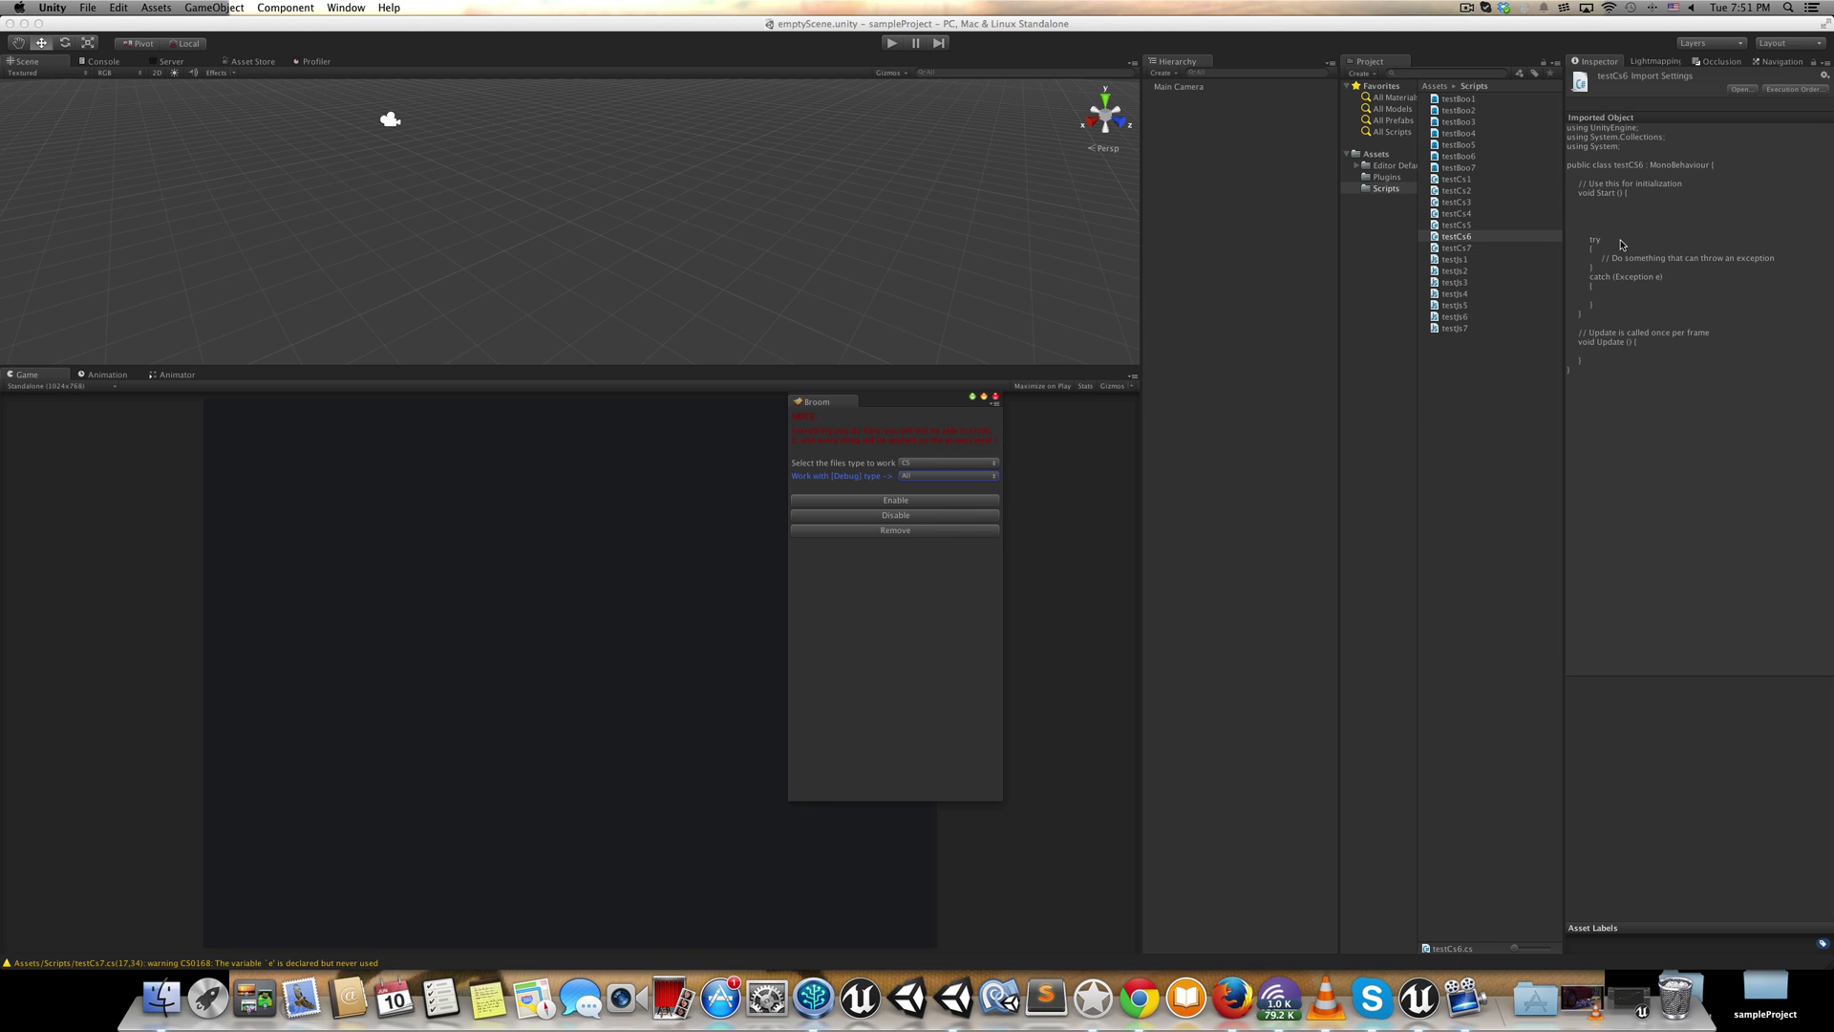
- Set Debug Broom's file type to All and disable every Debug statement in all scripts
click(1458, 144)
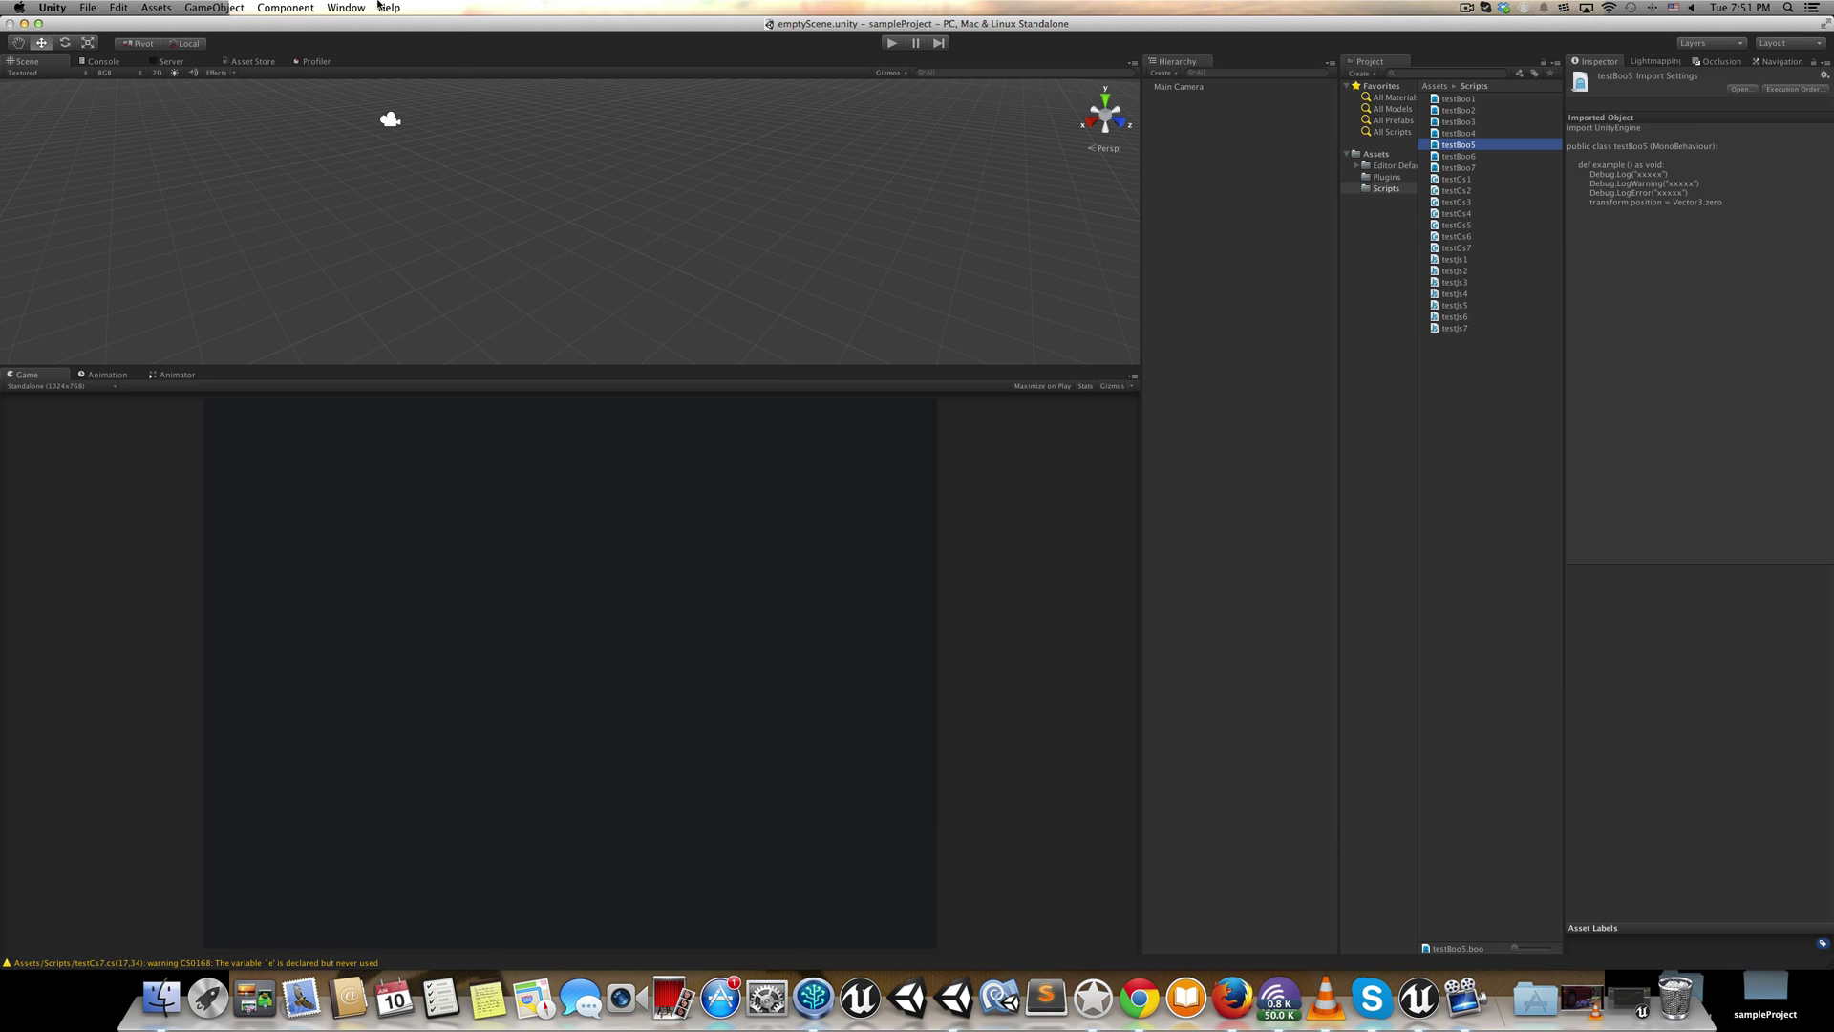
click(346, 7)
click(421, 101)
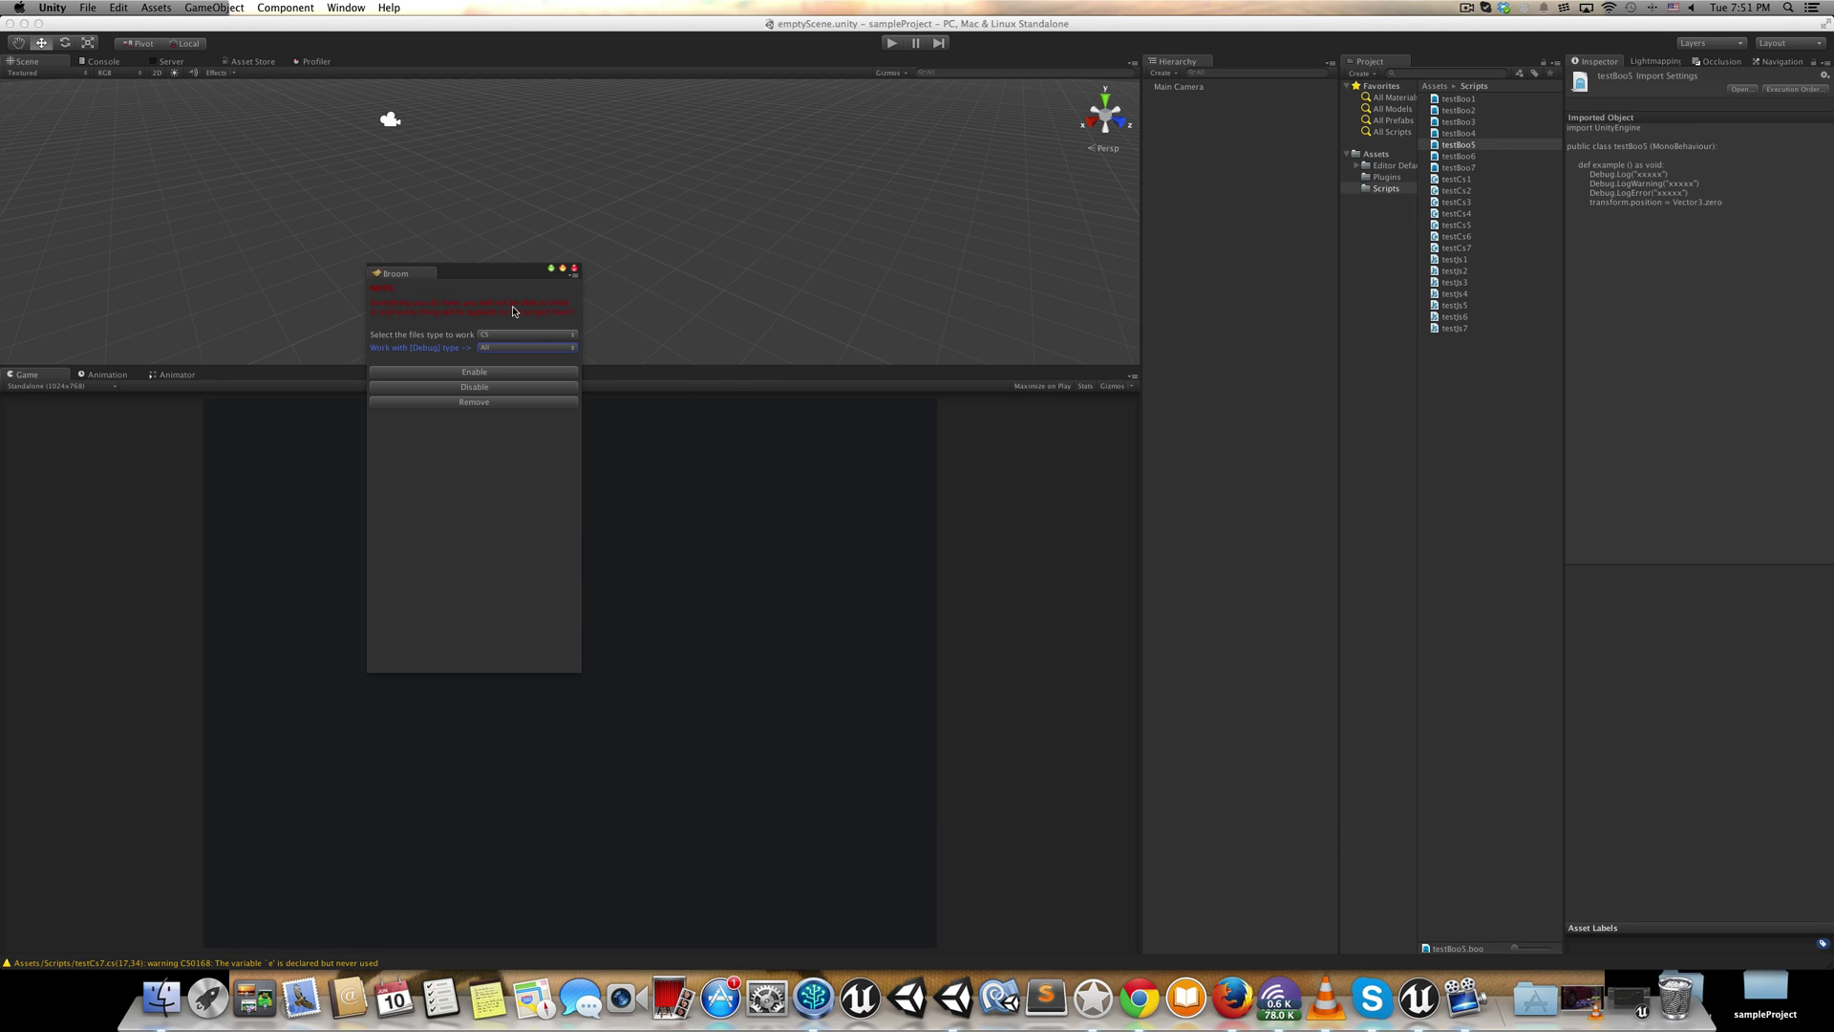
drag(497, 277, 856, 459)
click(886, 517)
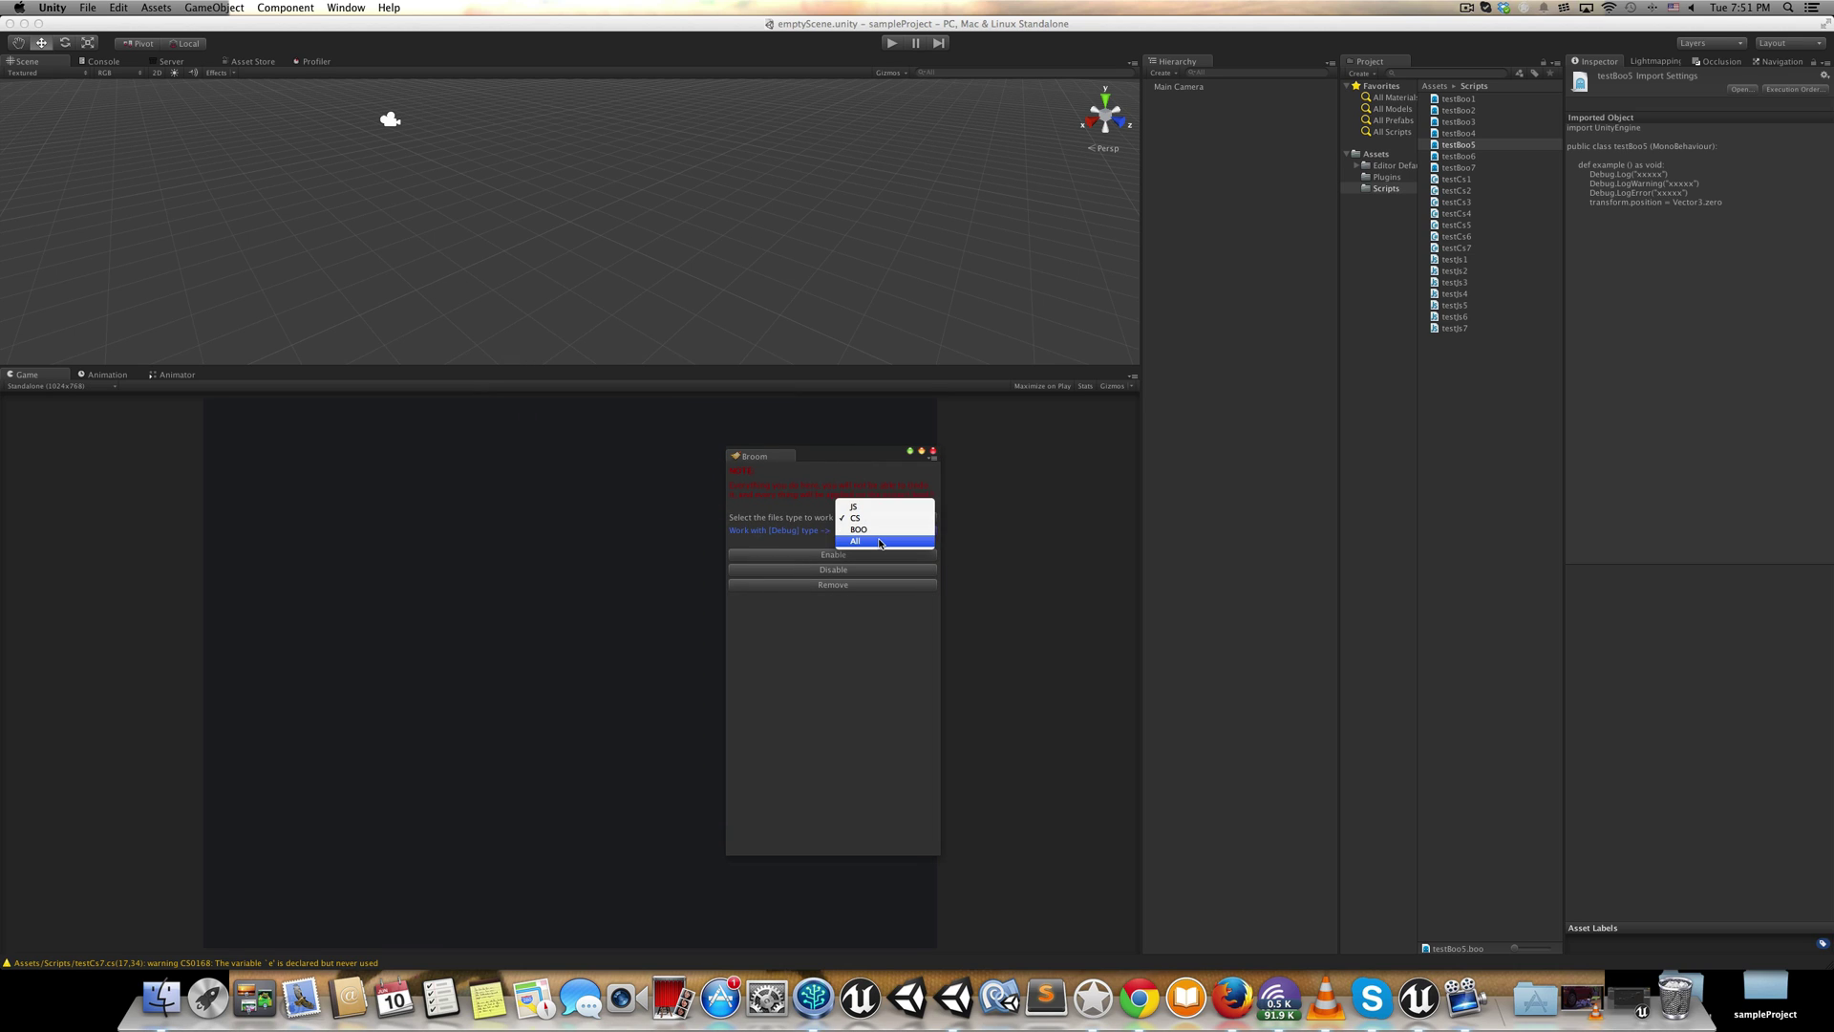
click(880, 541)
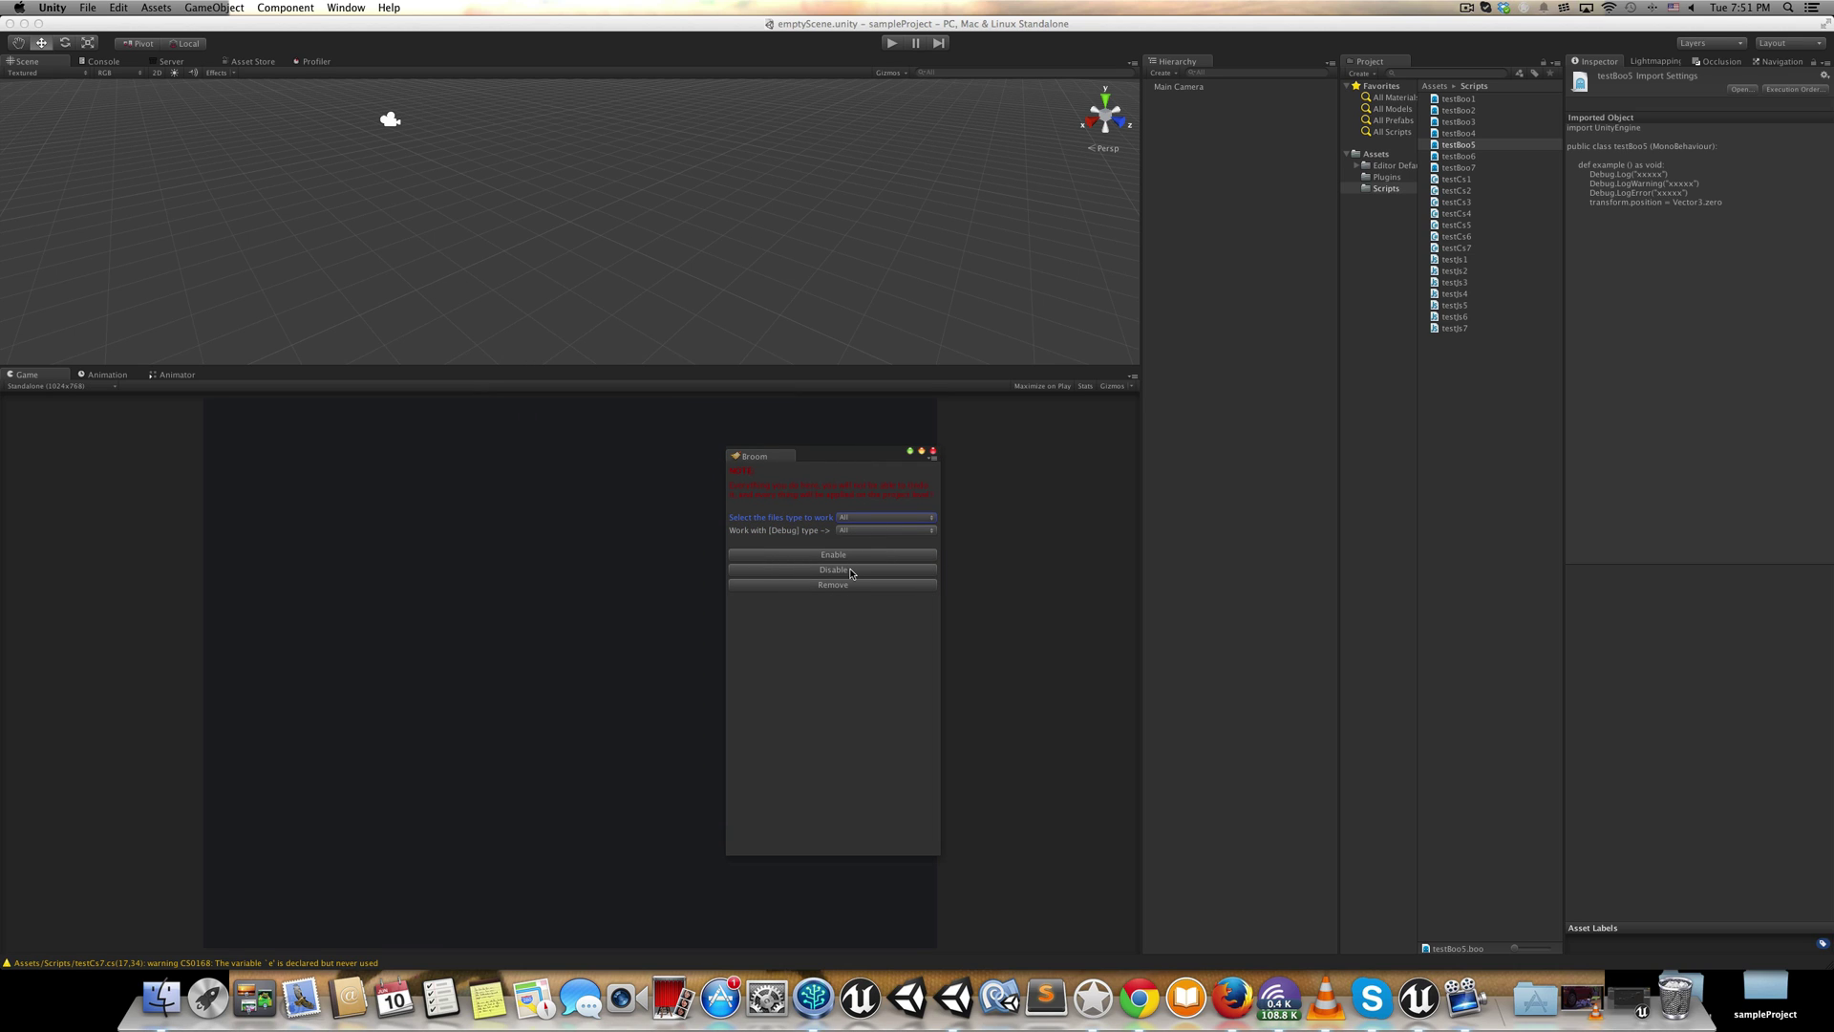
click(850, 571)
- Review testBoo1 and the following scripts down to testCs3 to confirm the result
click(1458, 99)
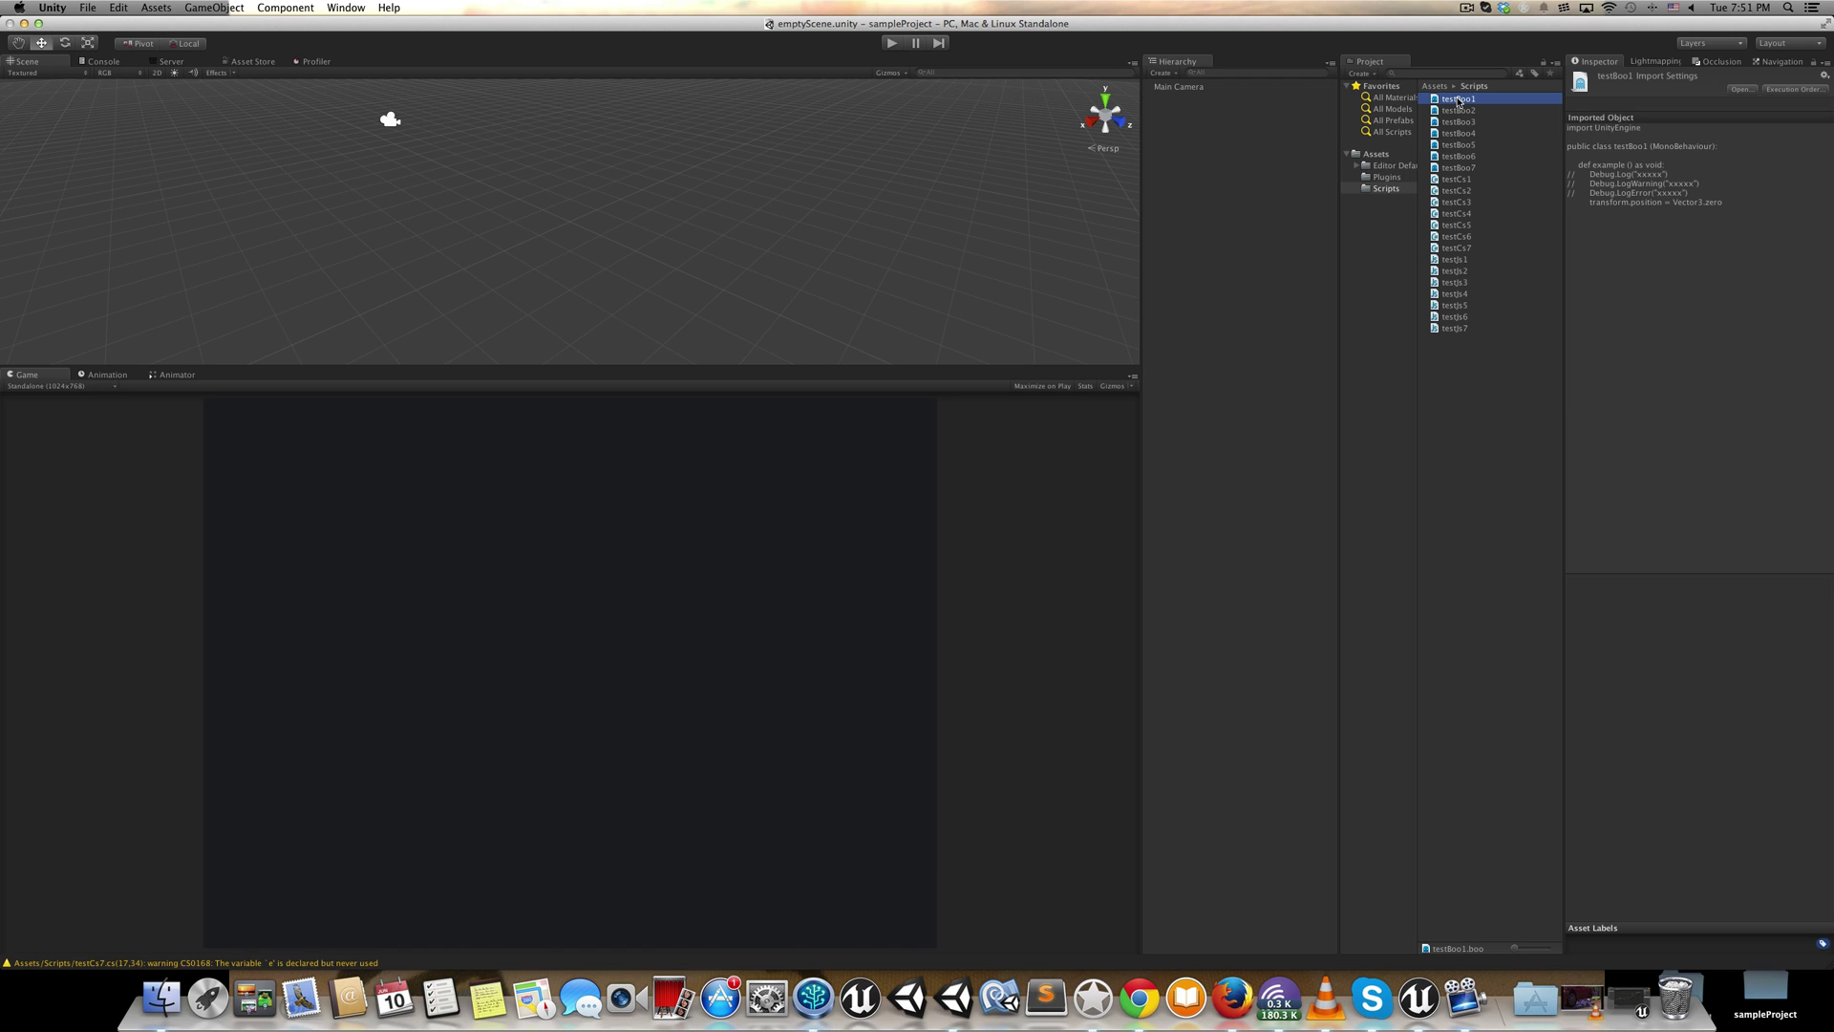
key(Down)
key(Down)
key(Down)
key(Down)
key(Down)
key(Down)
key(Down)
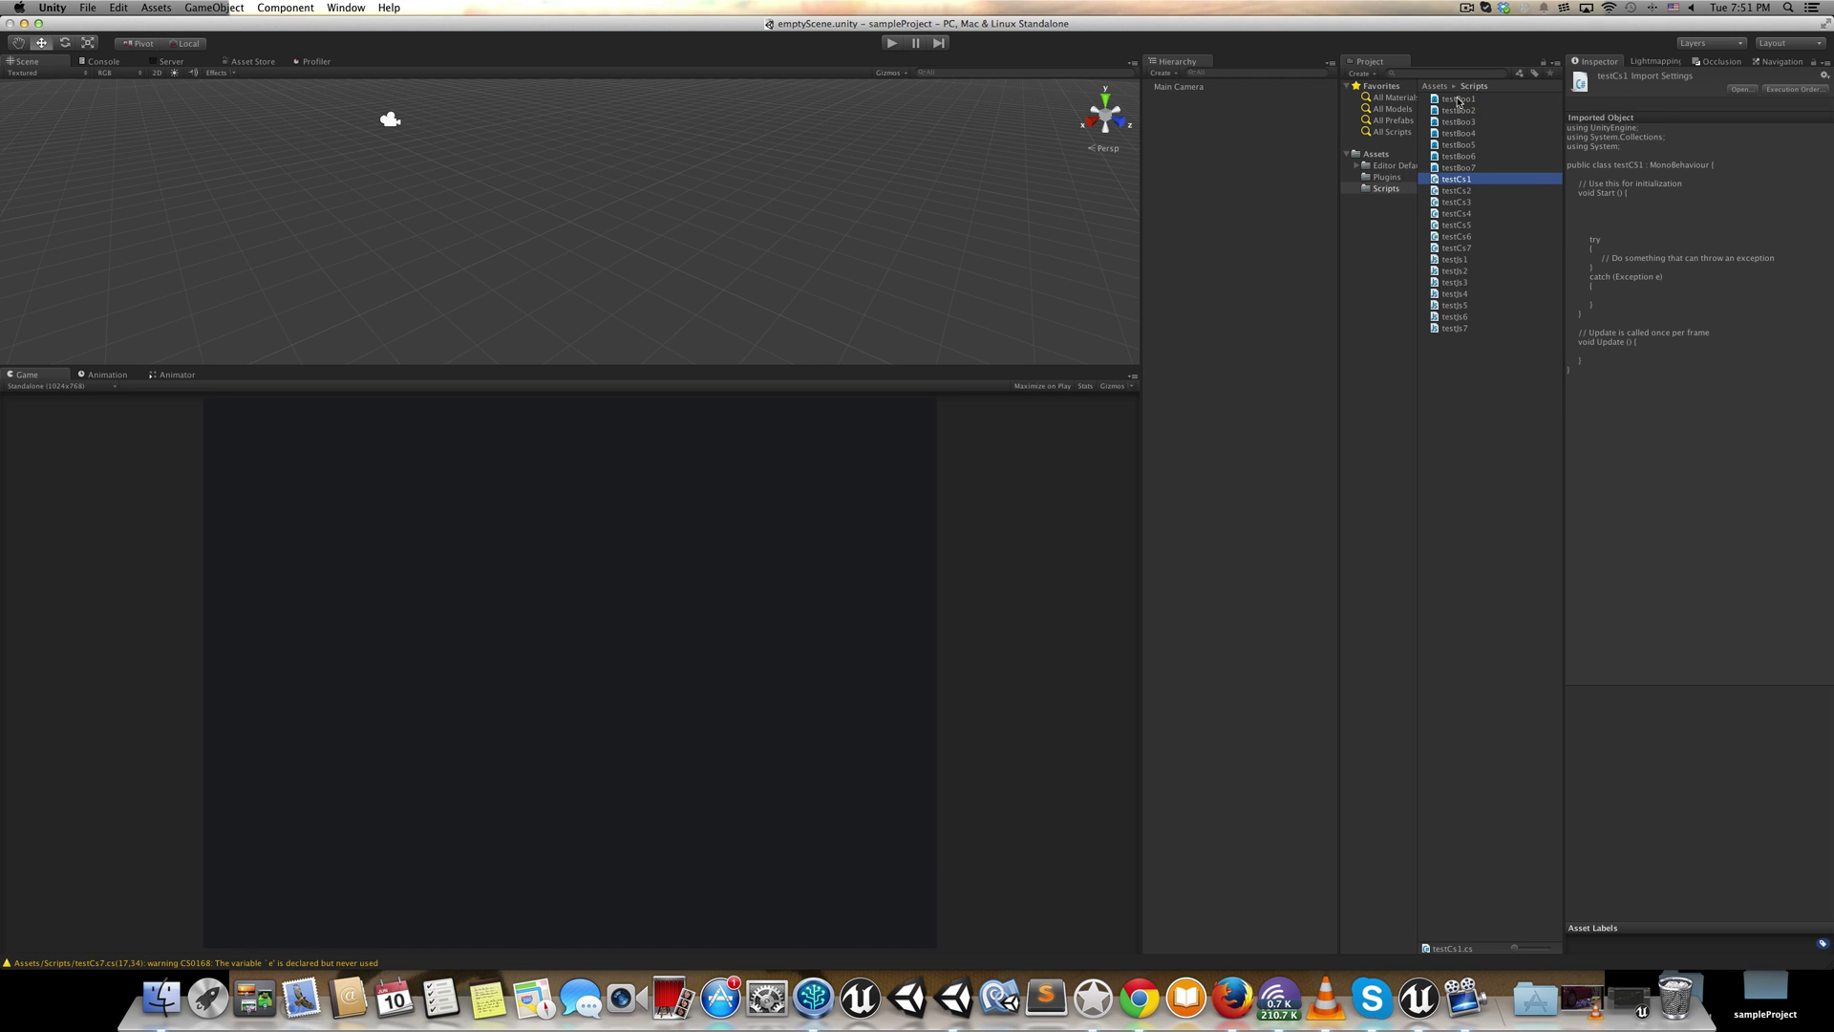
key(Down)
key(Down)
key(Down)
key(Down)
key(Down)
key(Down)
key(Down)
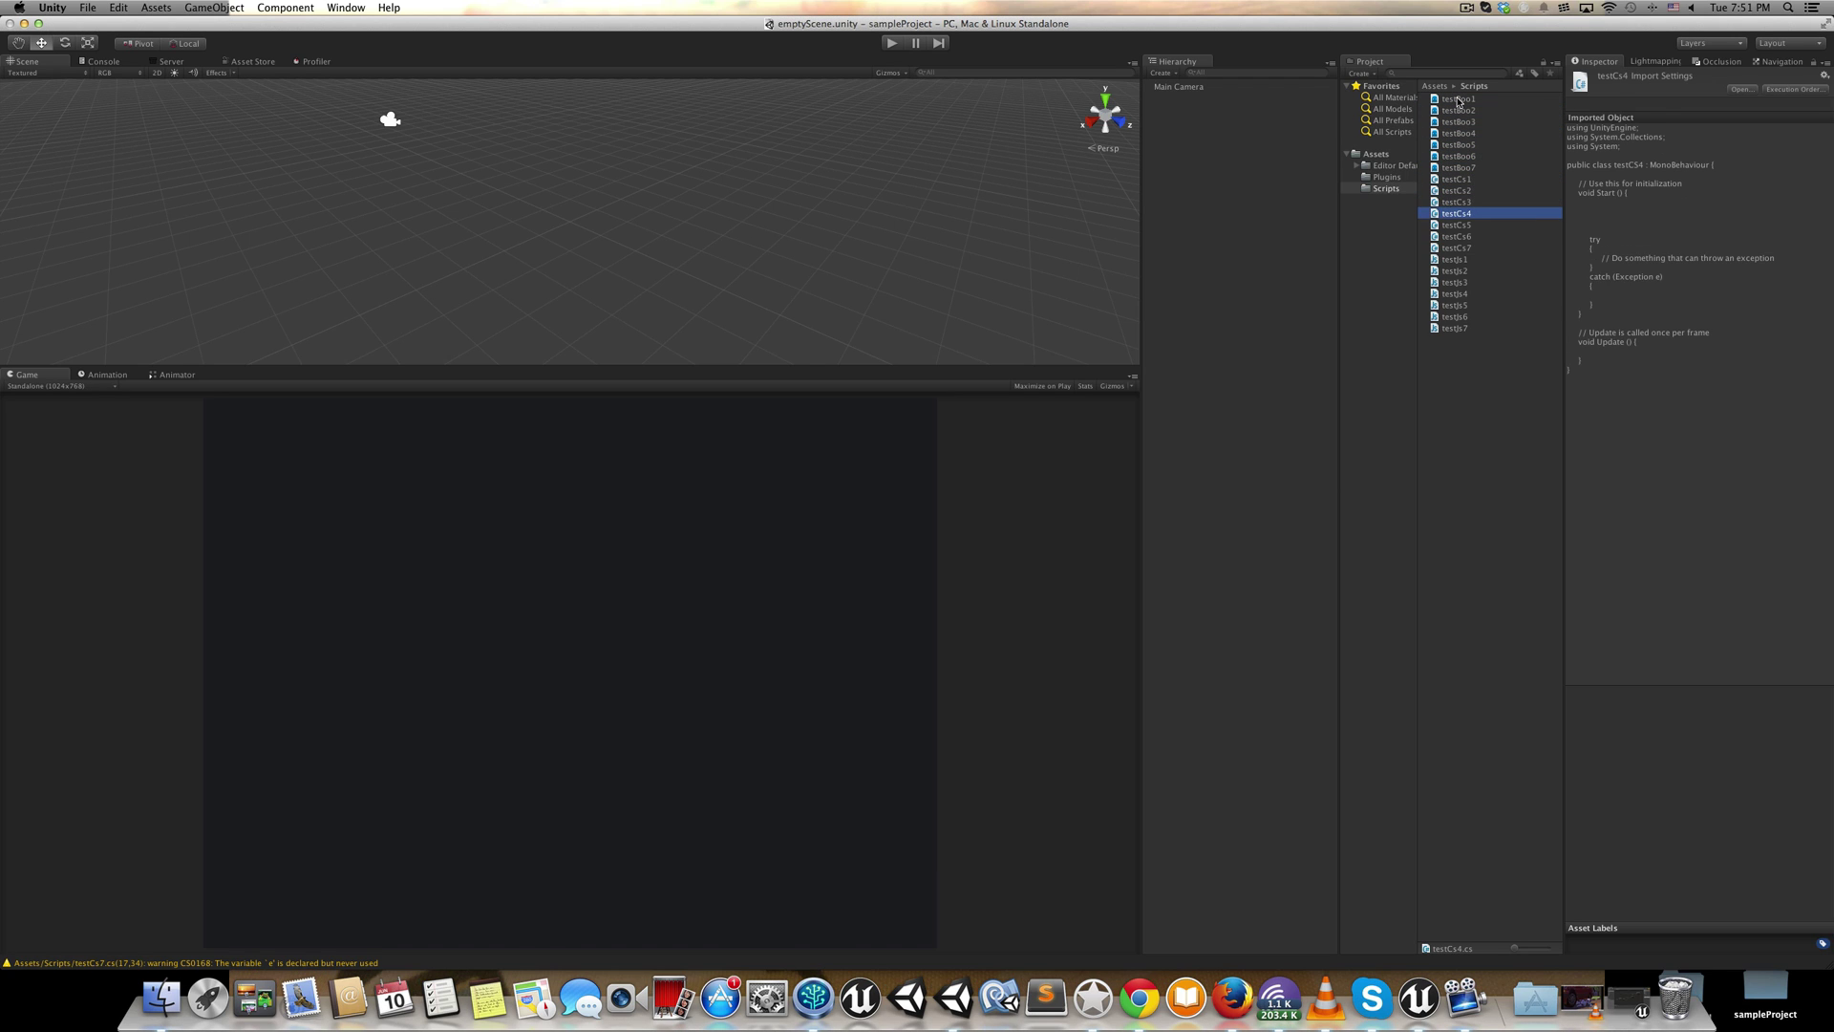
key(Down)
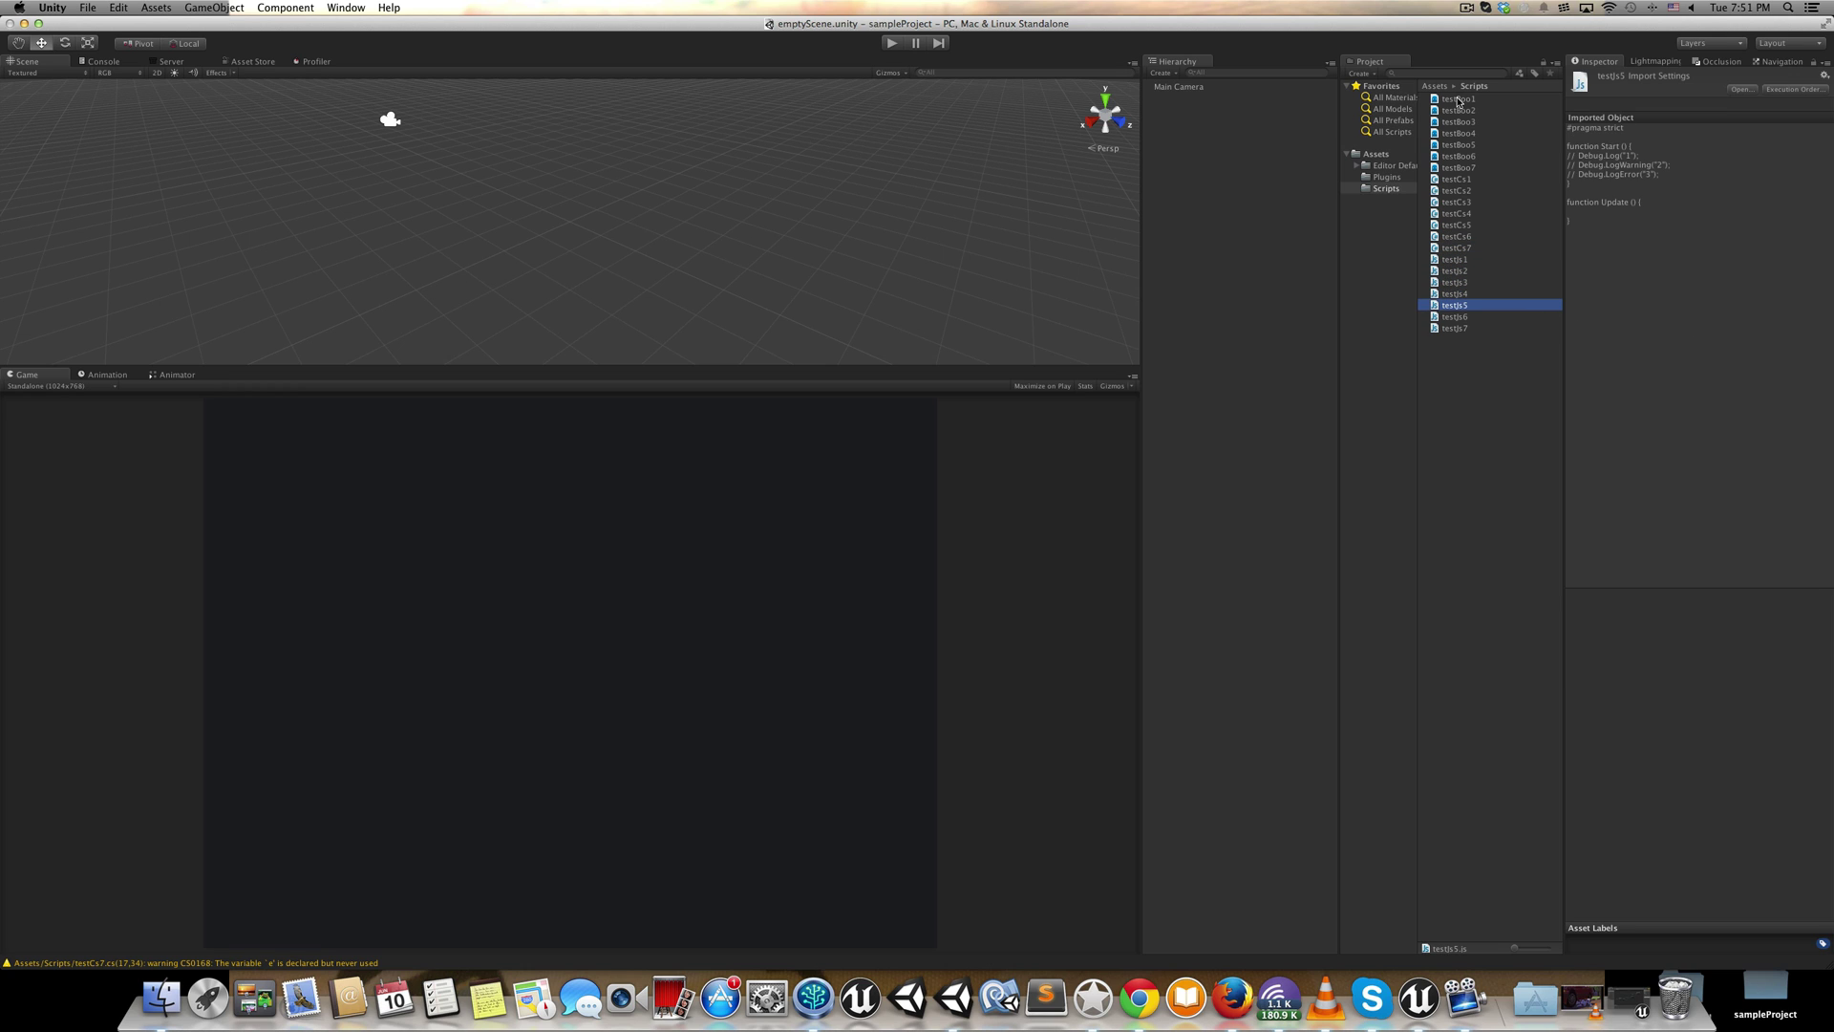
- With both Debug Broom filters on All, enable every Debug statement, then view testBoo4's code
click(346, 8)
click(386, 96)
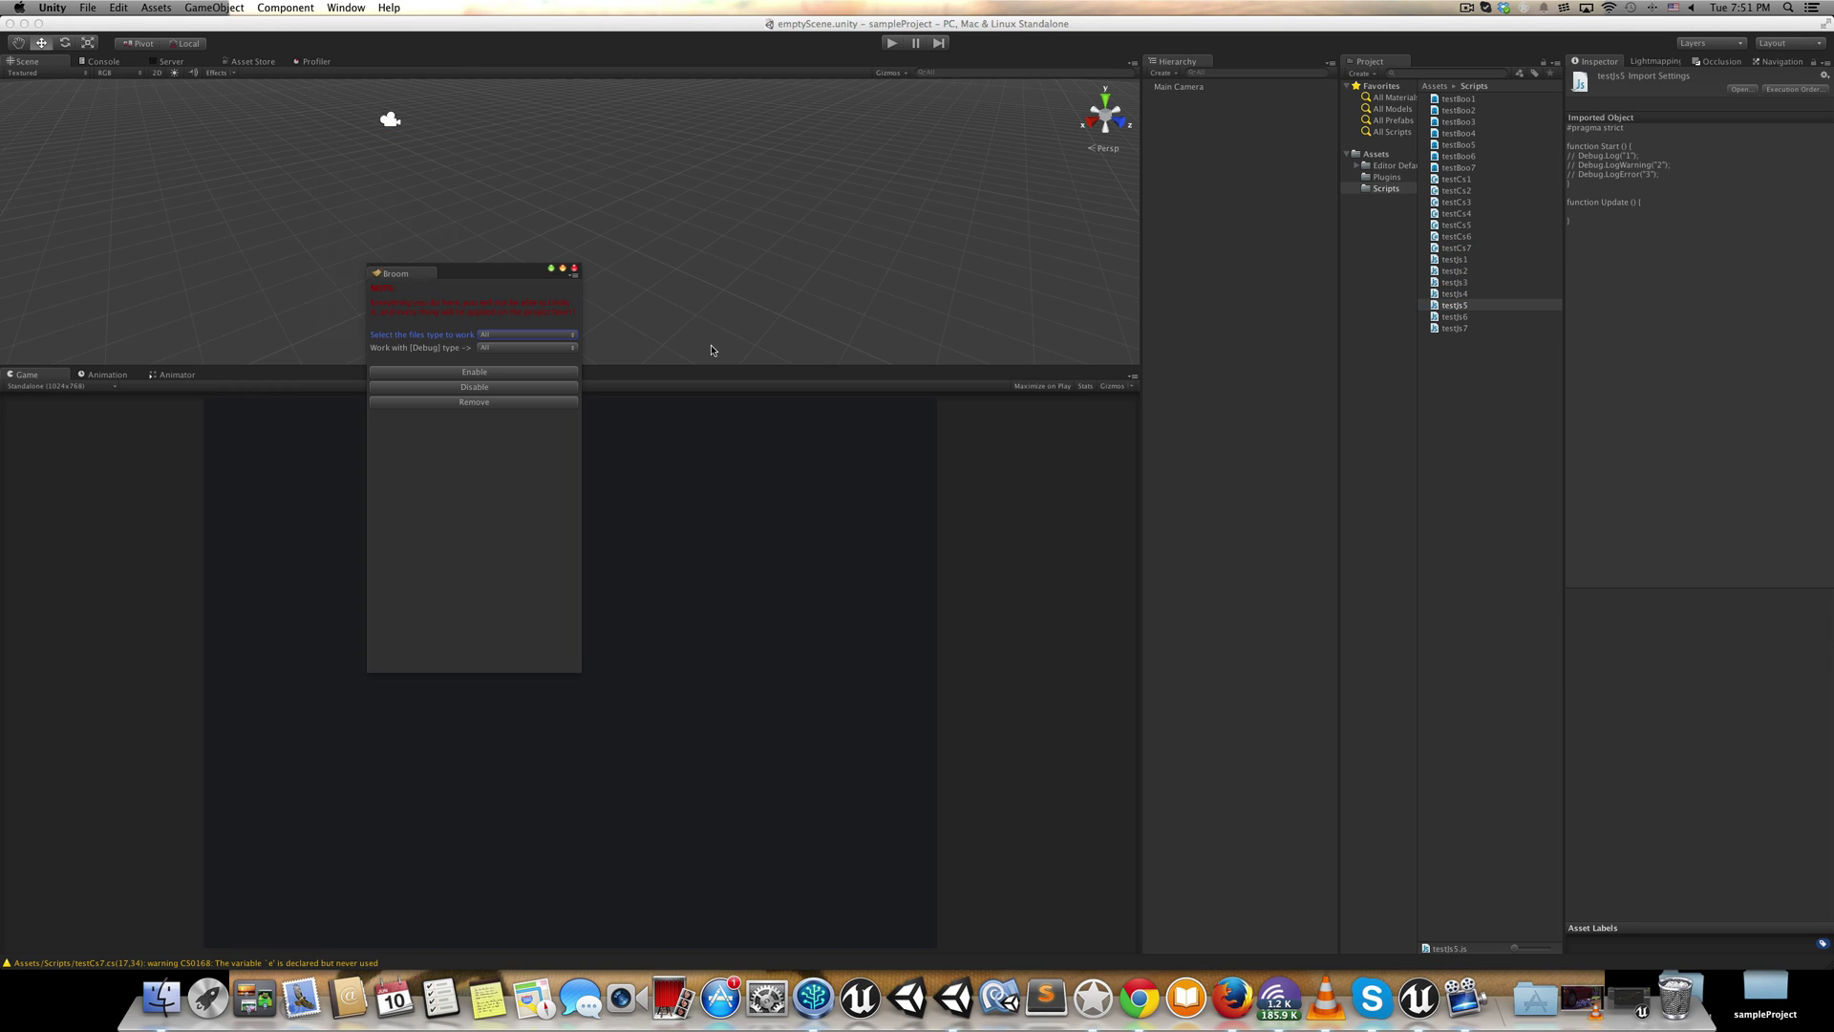
click(513, 347)
click(512, 349)
click(513, 347)
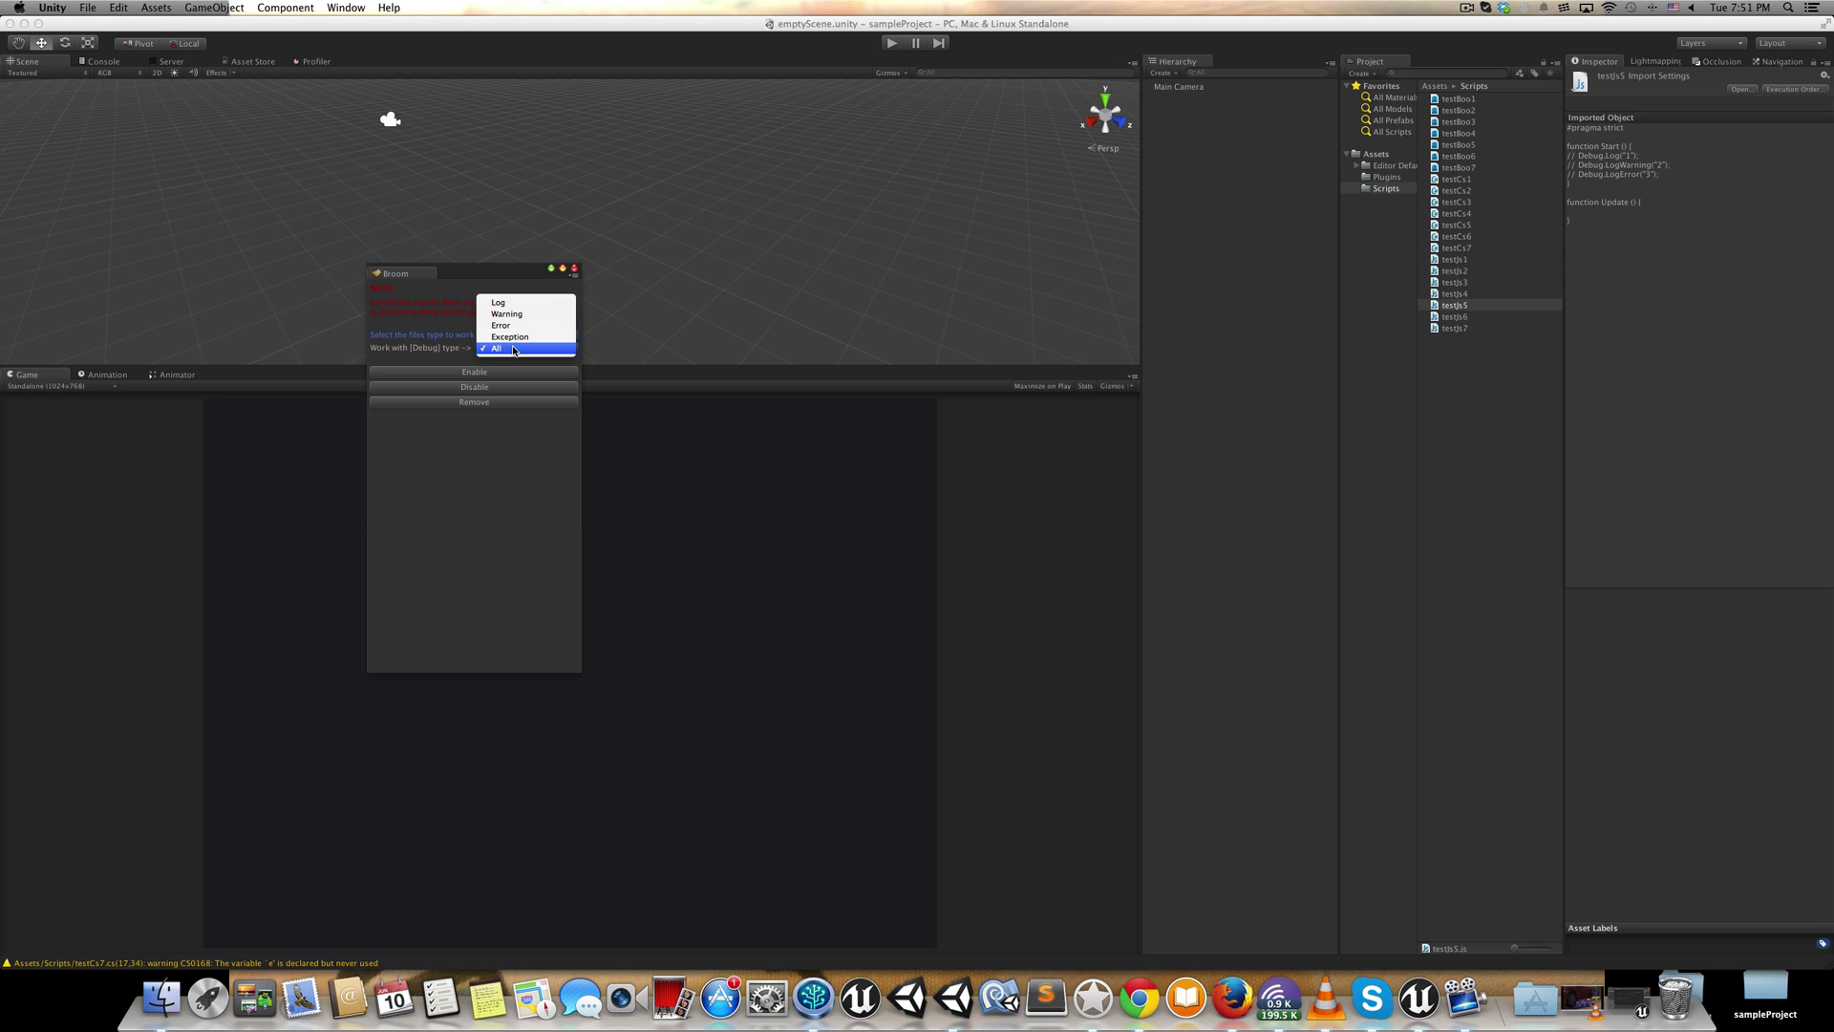
click(515, 392)
click(489, 372)
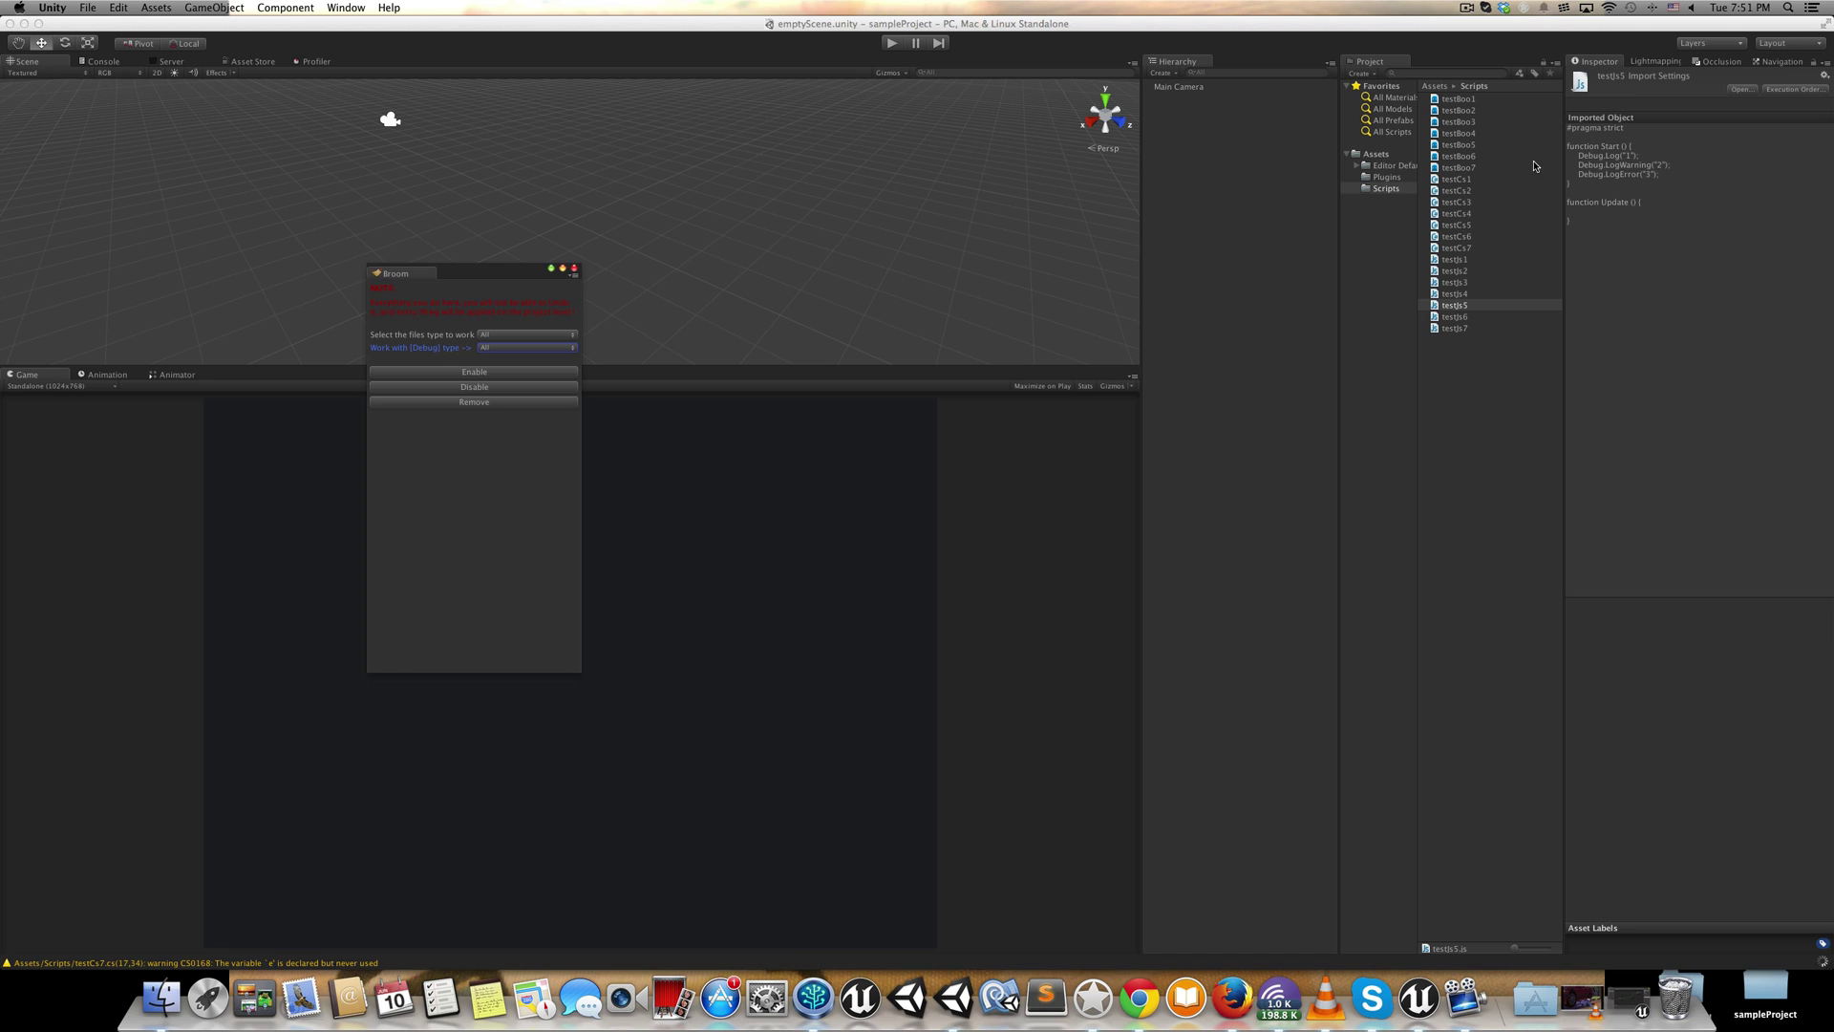
click(1458, 133)
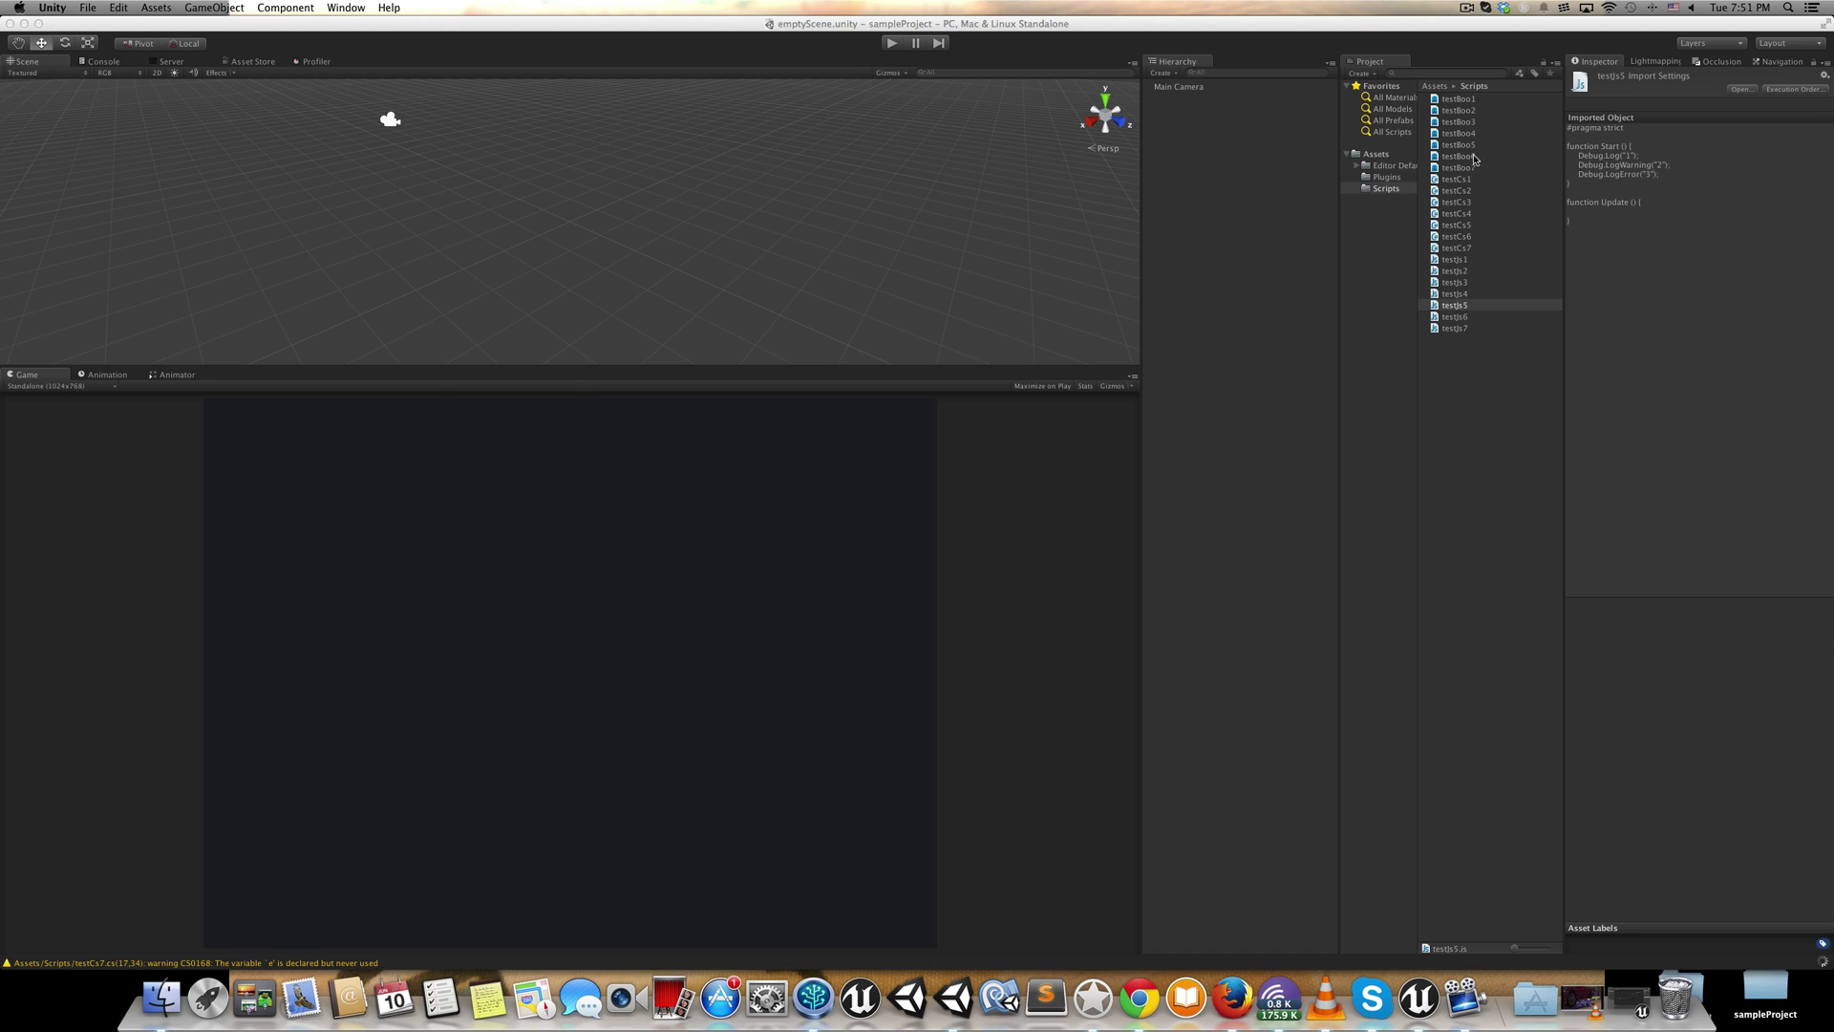
- Reopen Debug Broom and drag it over the Game view, keeping All file and Debug types
click(333, 6)
click(382, 91)
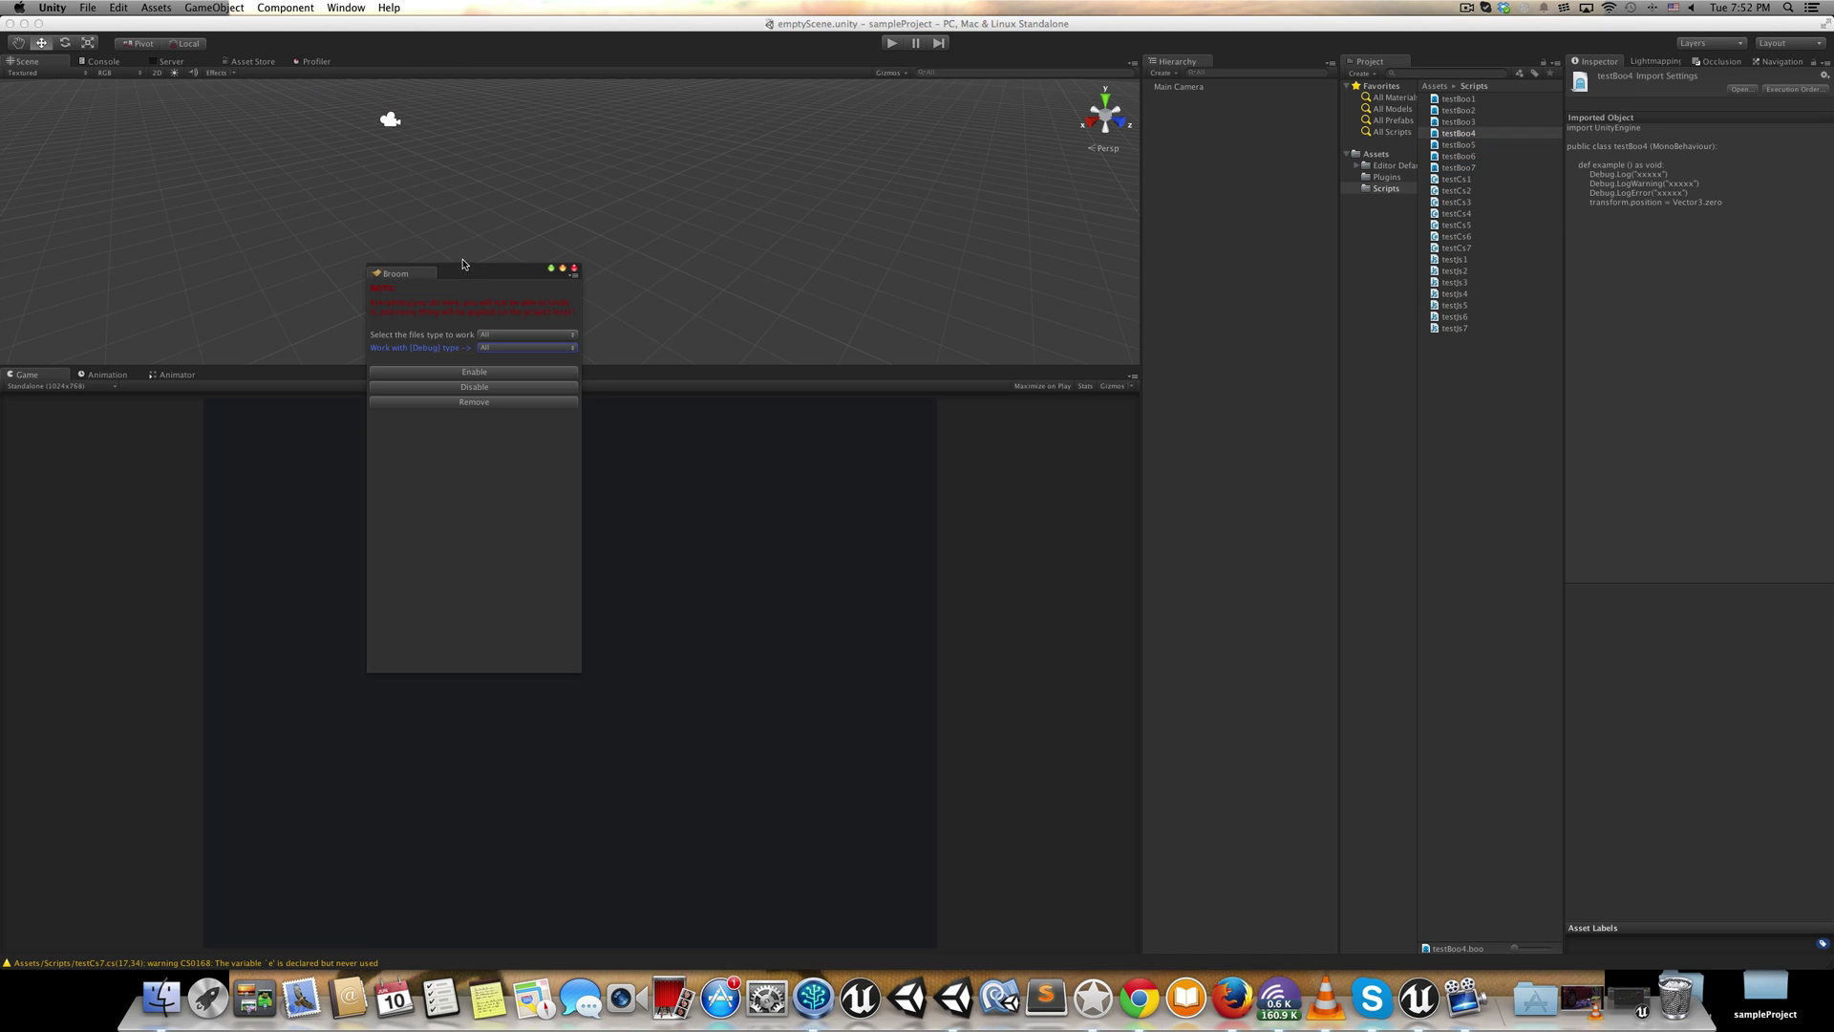
drag(463, 264, 909, 501)
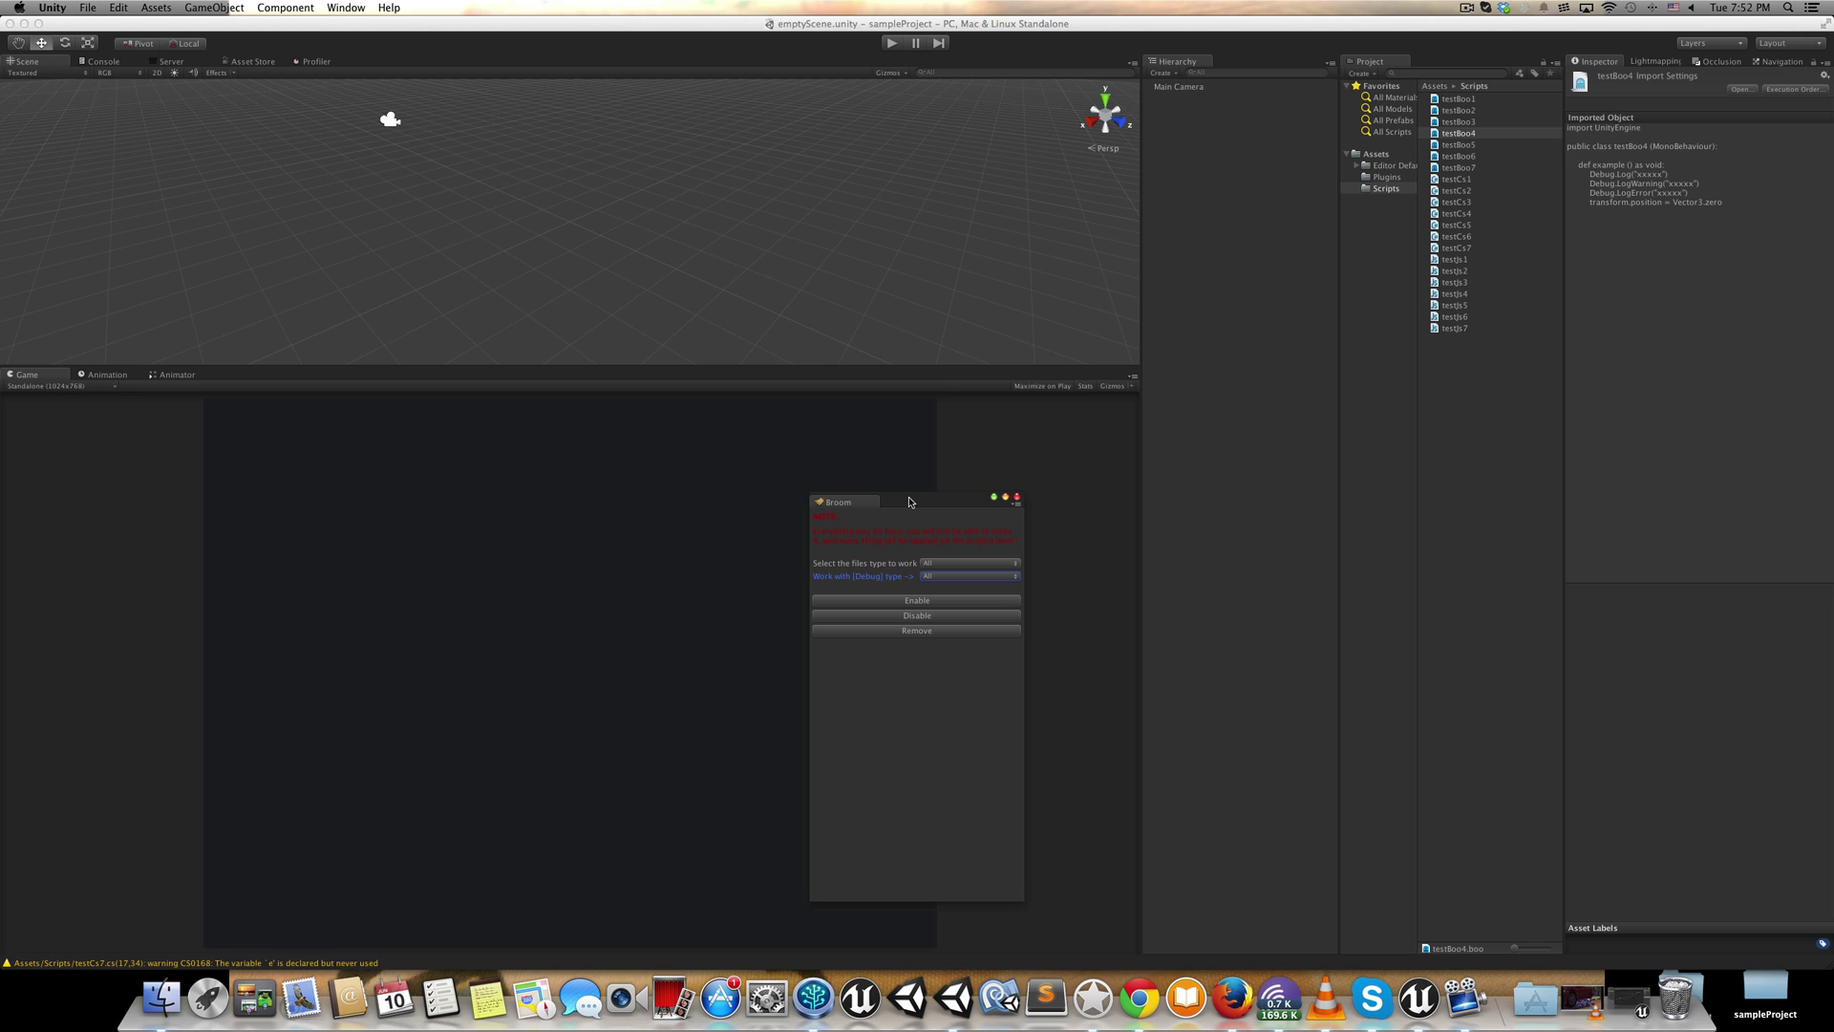